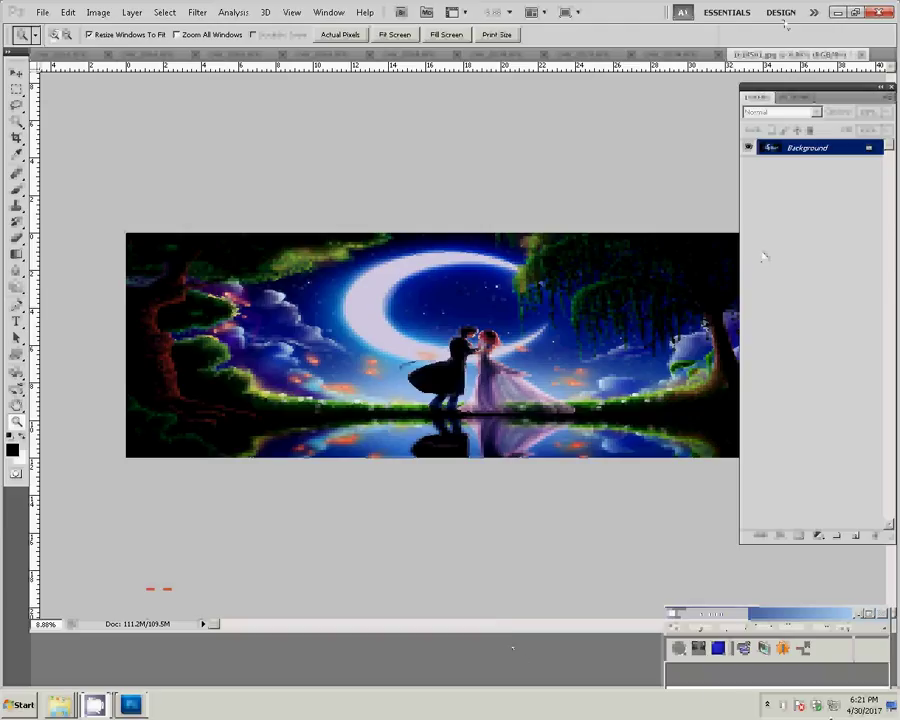
Resize the first wedding photo proportionally to 8 inches wide
left_click(680, 57)
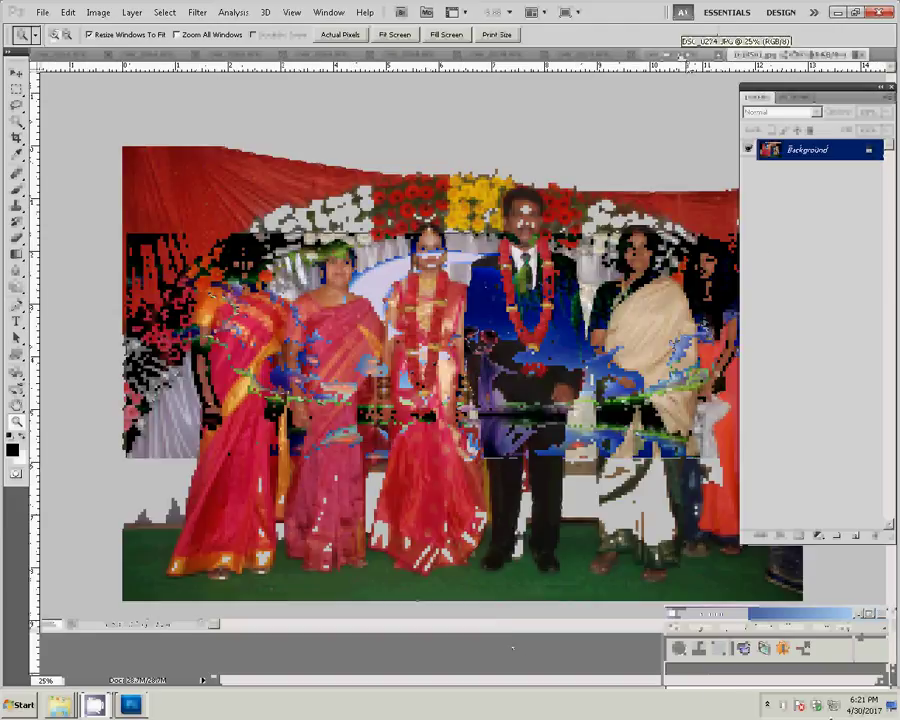
key("ctrl+alt+i")
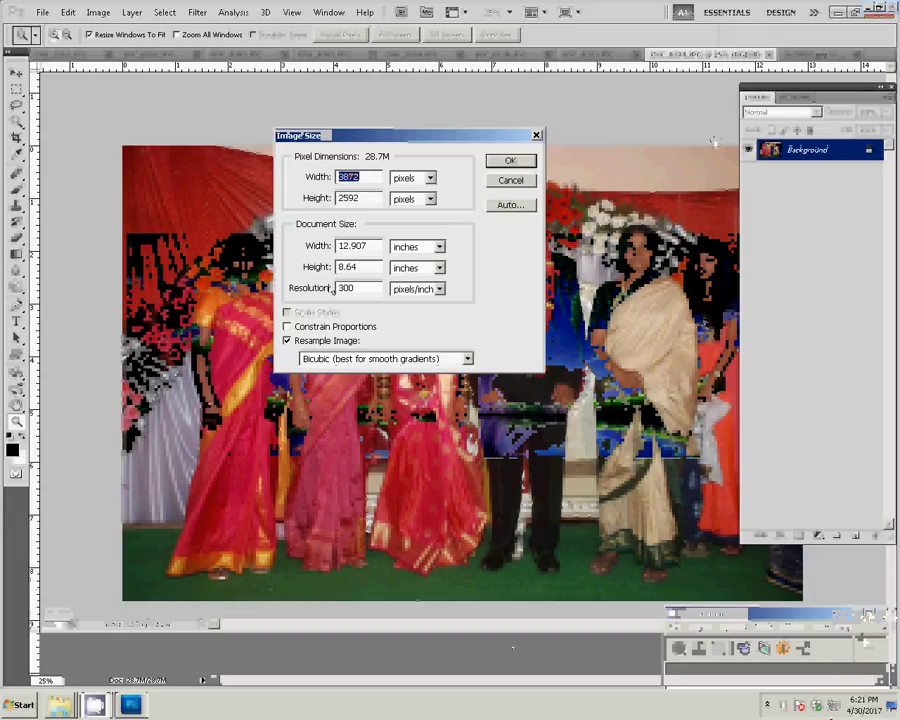
left_click(288, 327)
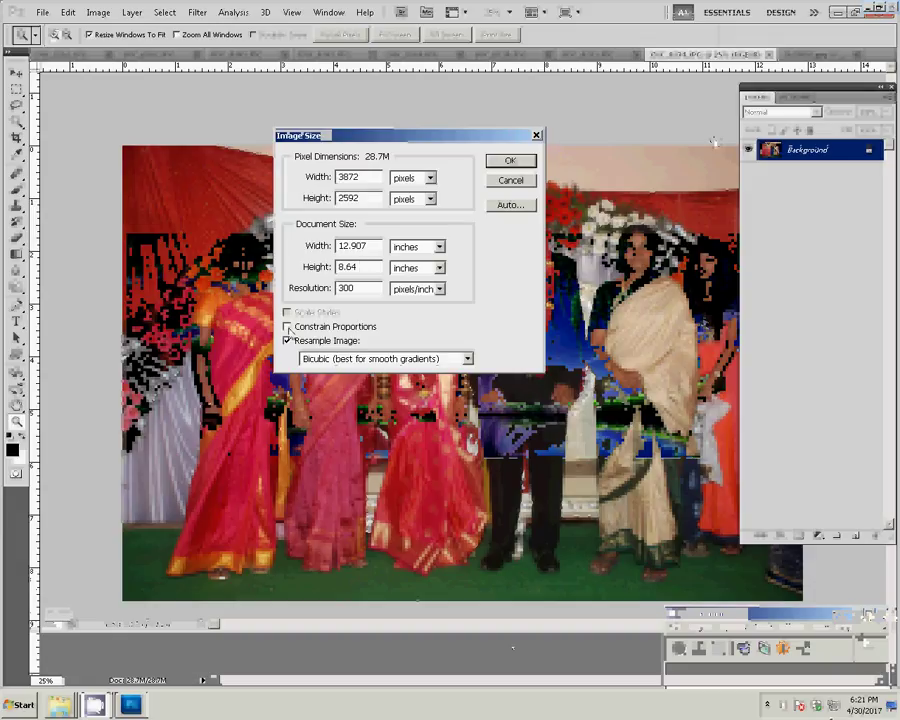
double_click(372, 251)
type("8")
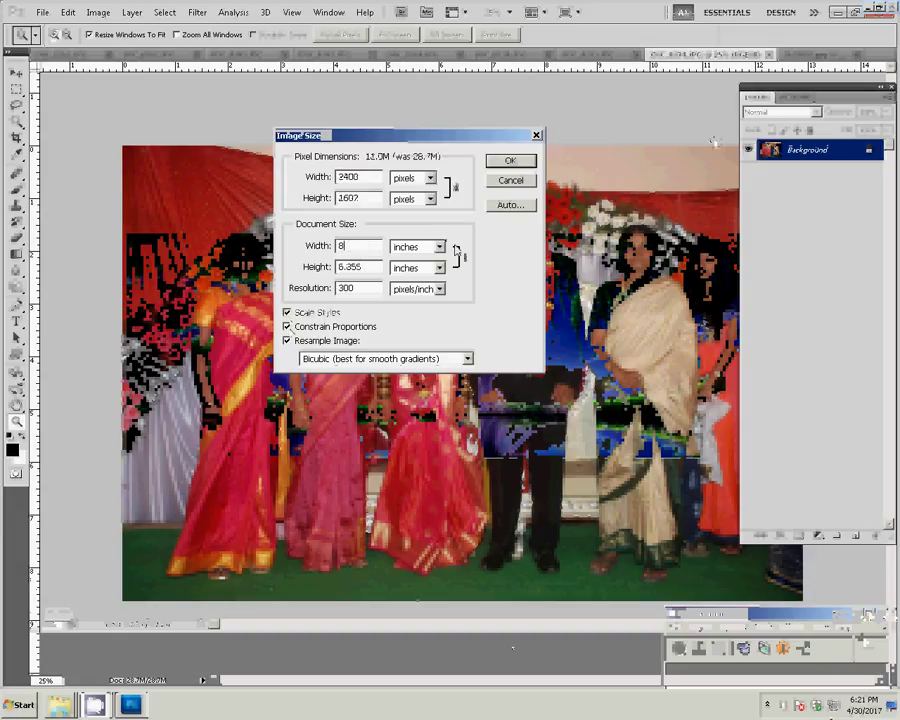
left_click(510, 163)
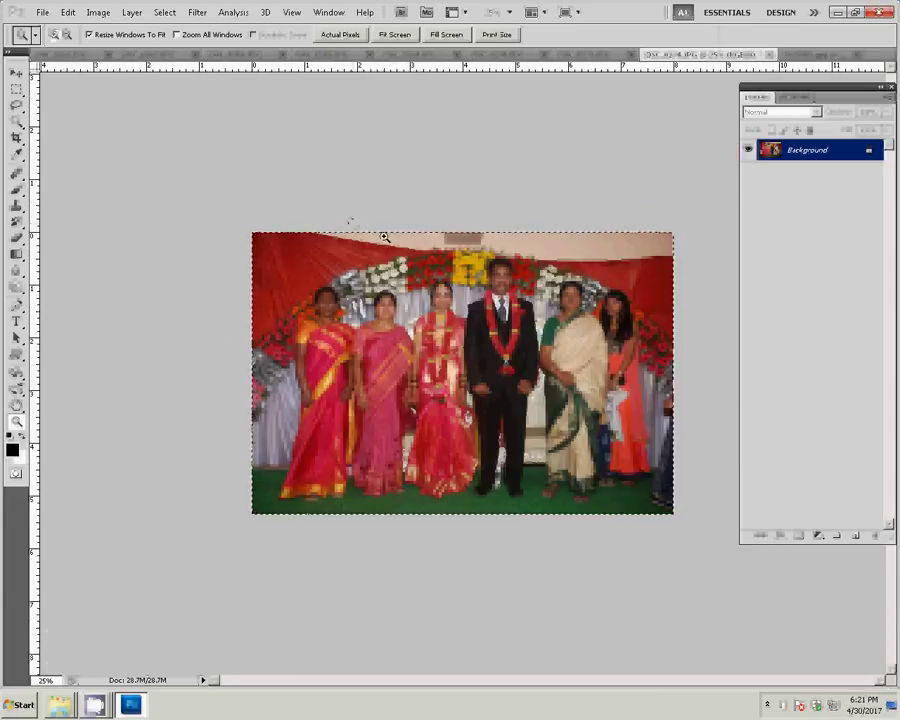
Cut the photo, close it unsaved, and paste it onto a new banner layer
left_click(68, 12)
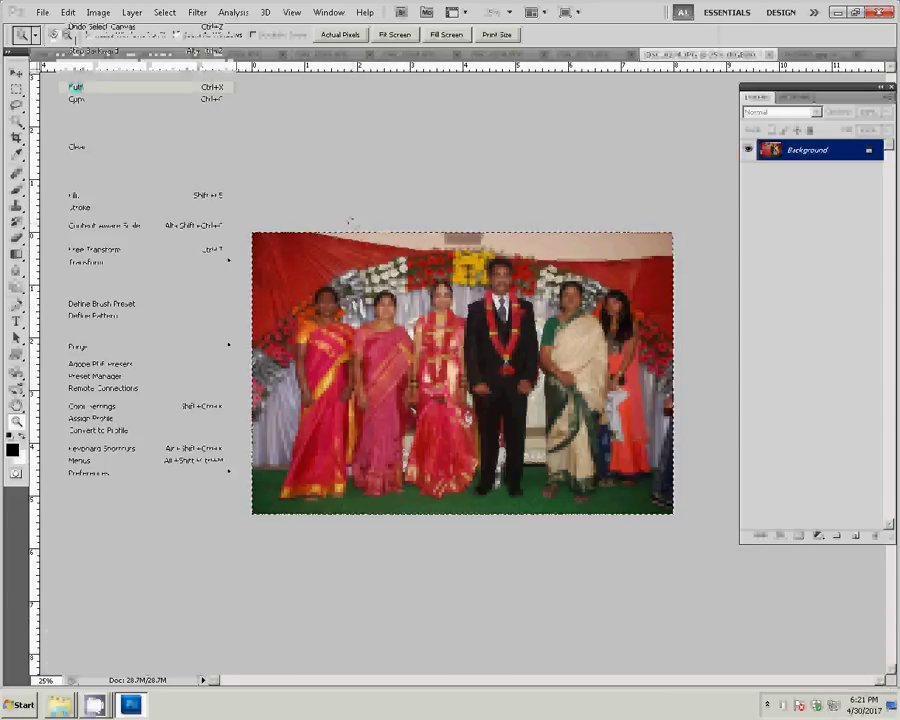
left_click(75, 87)
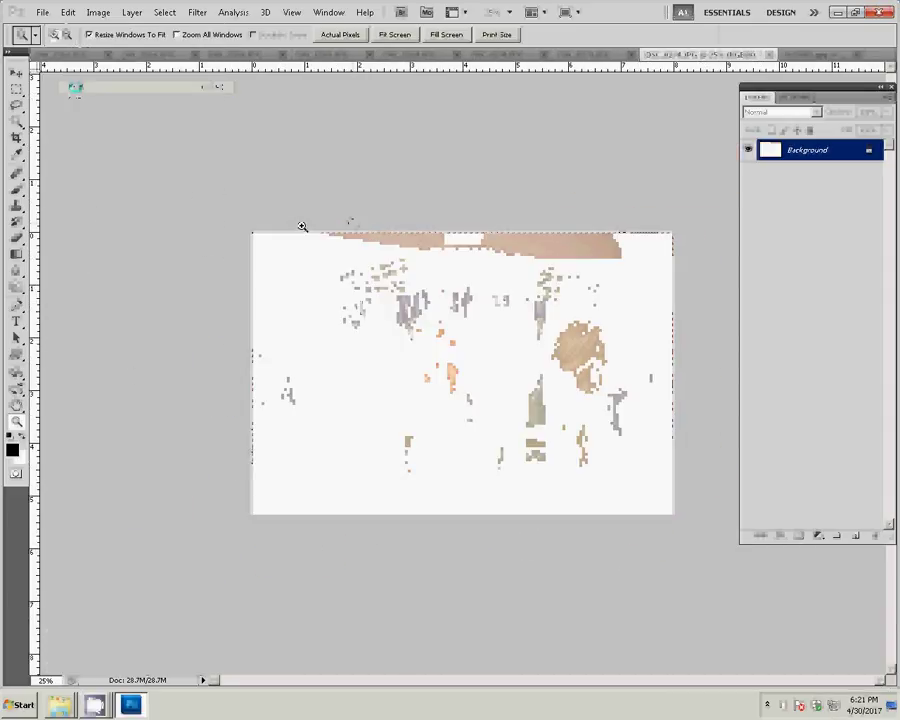
left_click(770, 55)
left_click(472, 265)
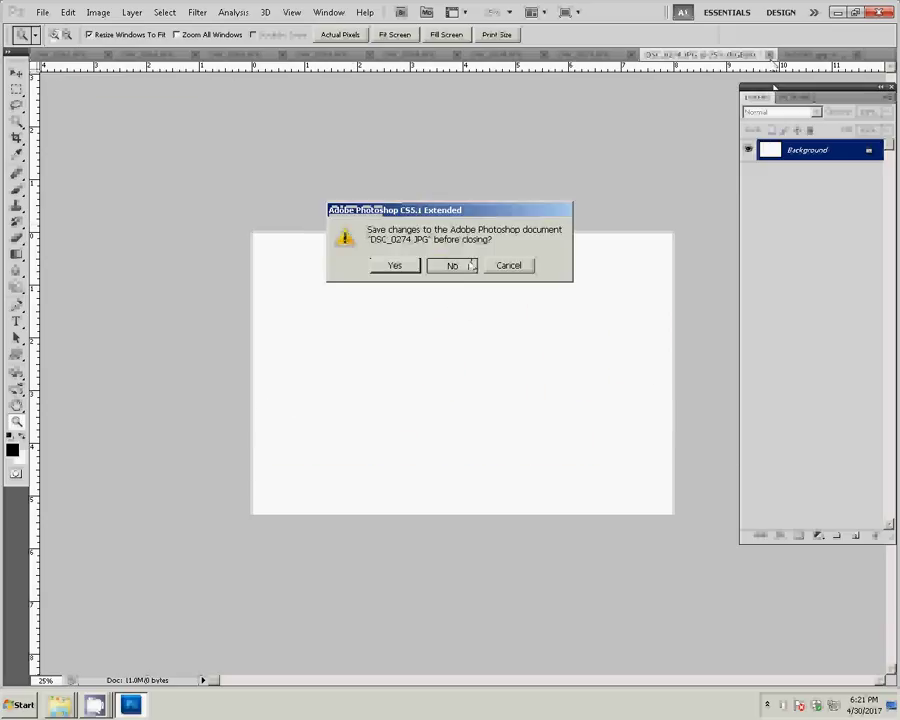
key("ctrl+shift+alt+n")
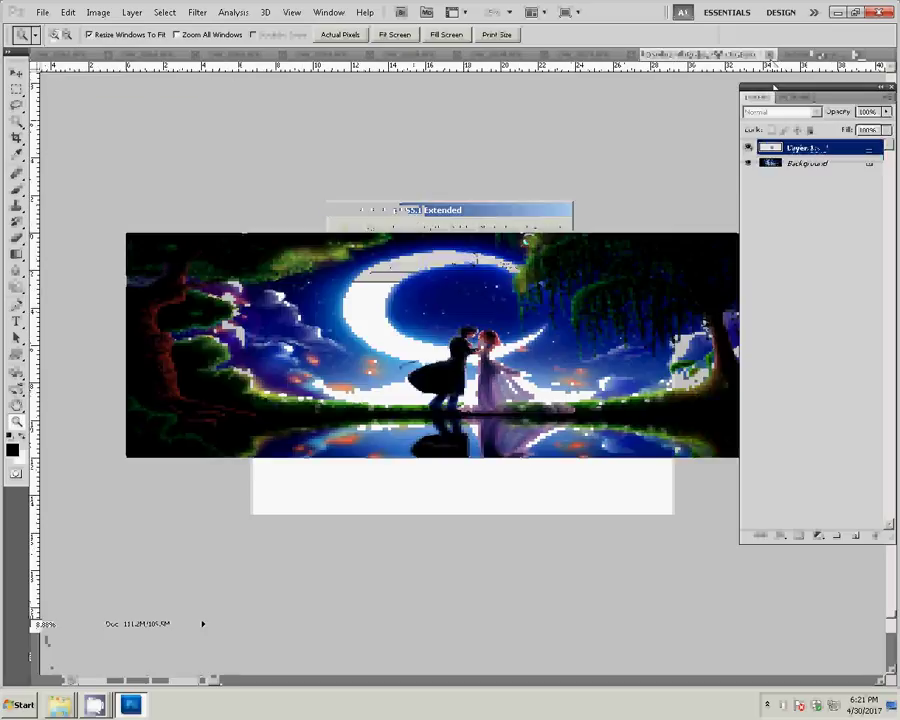
key("ctrl+v")
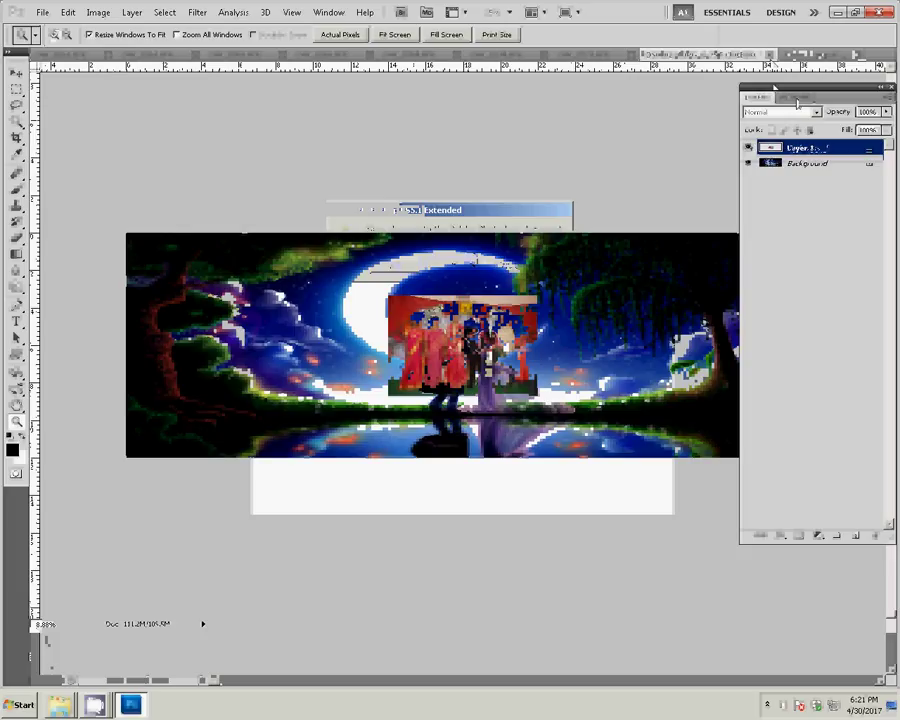
key("ctrl+e")
Select all of the second wedding photo and resize it to 8 inches wide
key("ctrl+Tab")
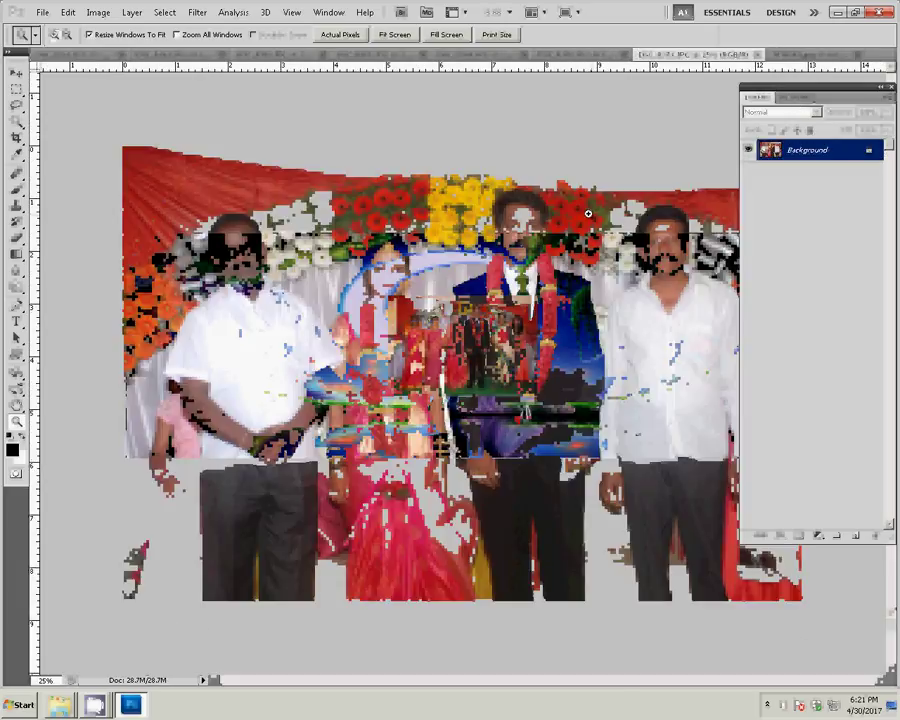
key("ctrl+a")
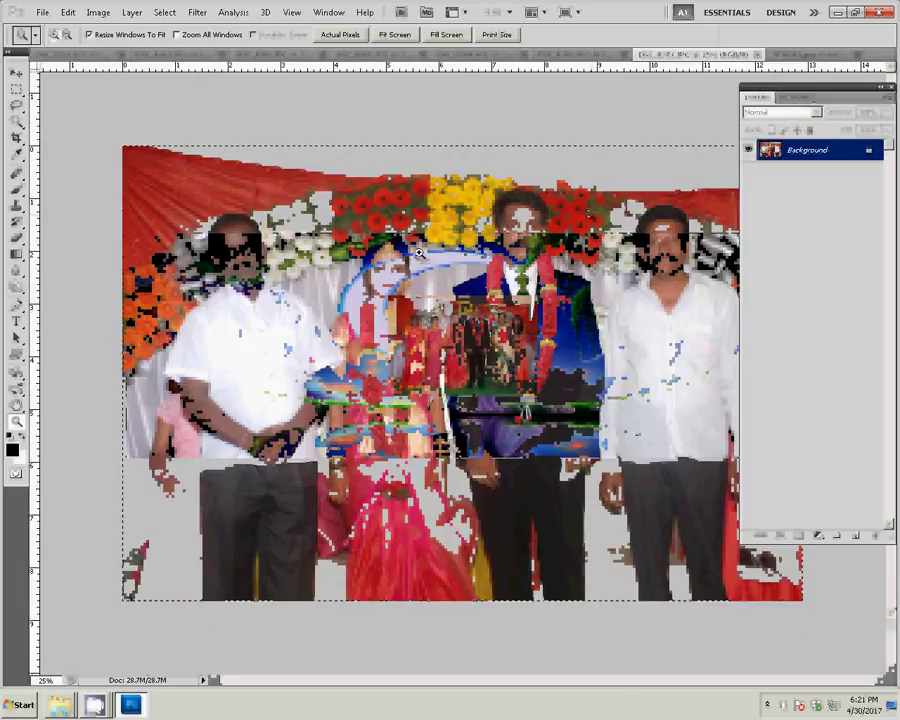
key("ctrl+alt+i")
key("Tab")
key("Tab")
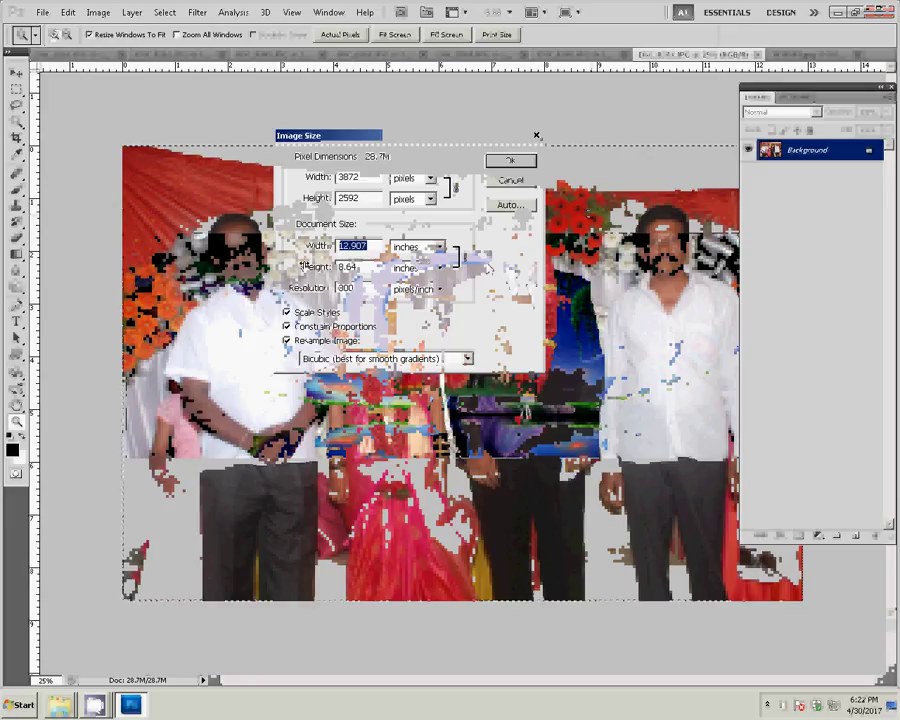
type("8")
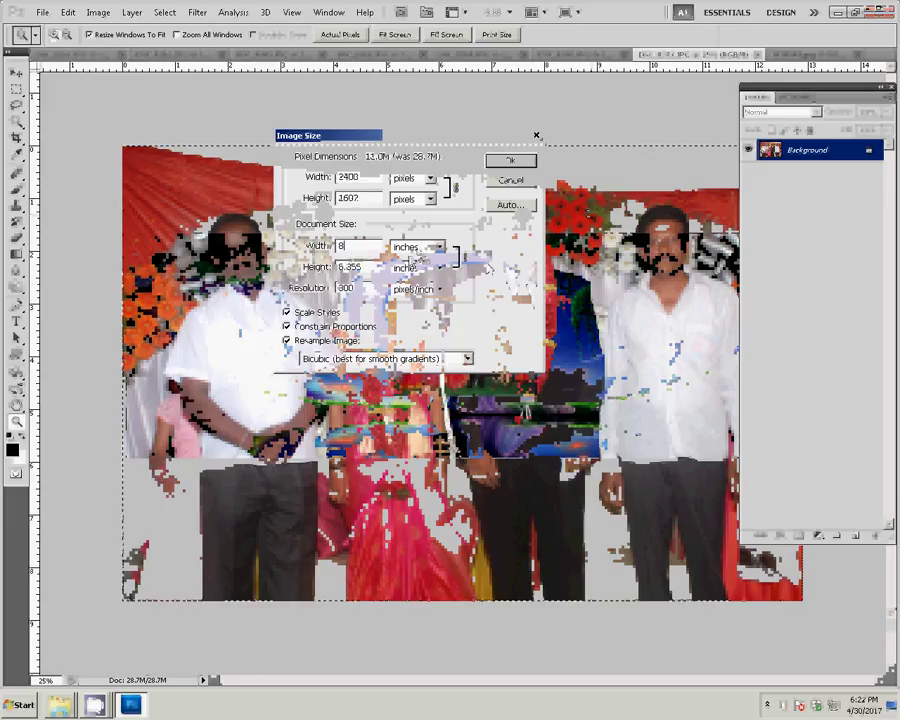
left_click(510, 162)
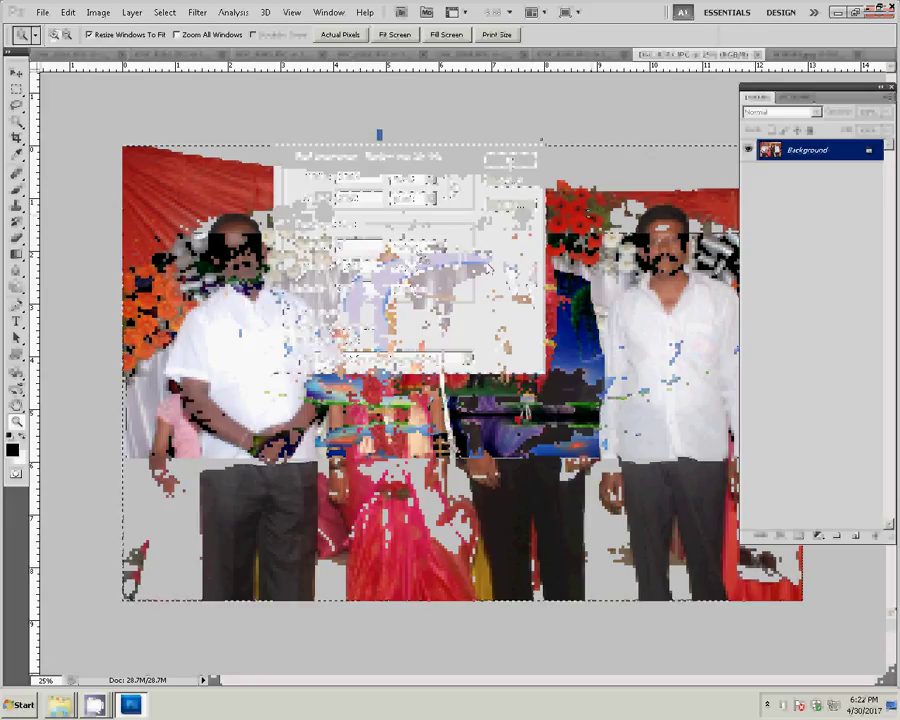
Cut the photo, close it unsaved, and paste it into the banner as another layer
left_click(68, 12)
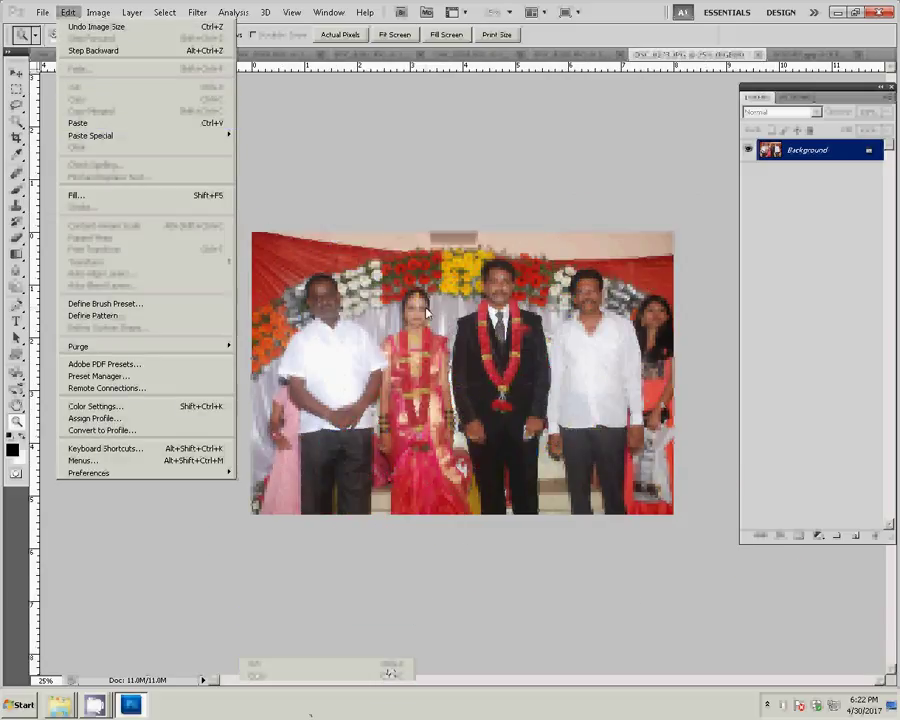
left_click(299, 216)
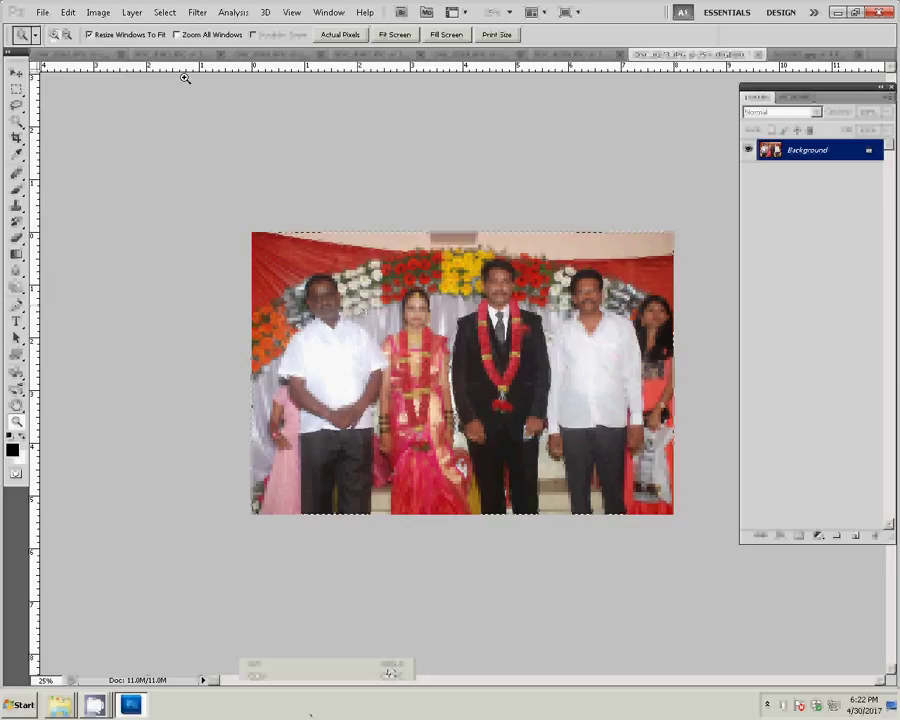
left_click(68, 12)
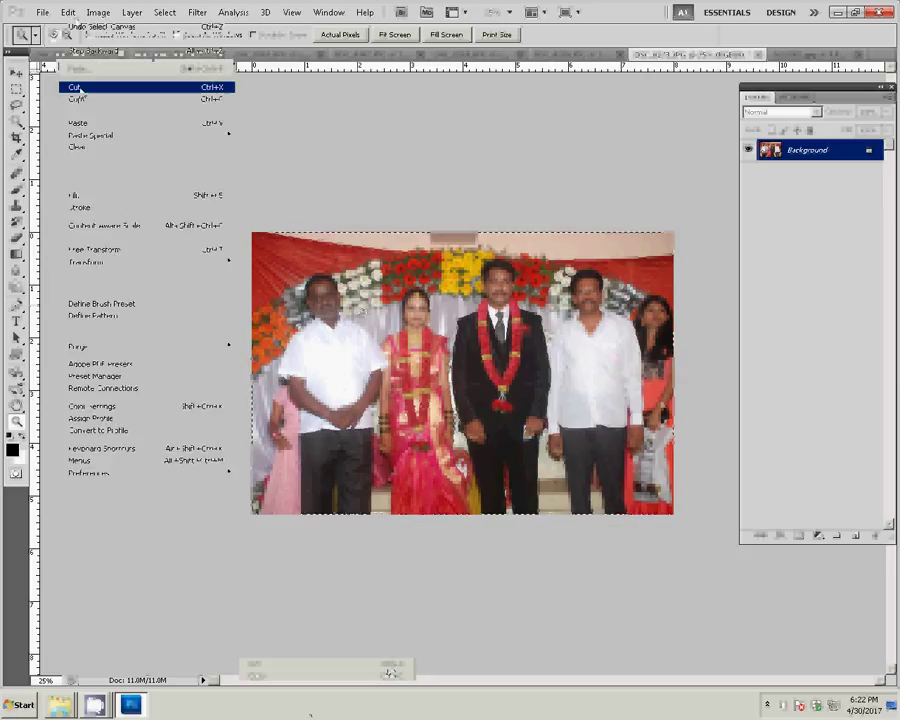
left_click(375, 159)
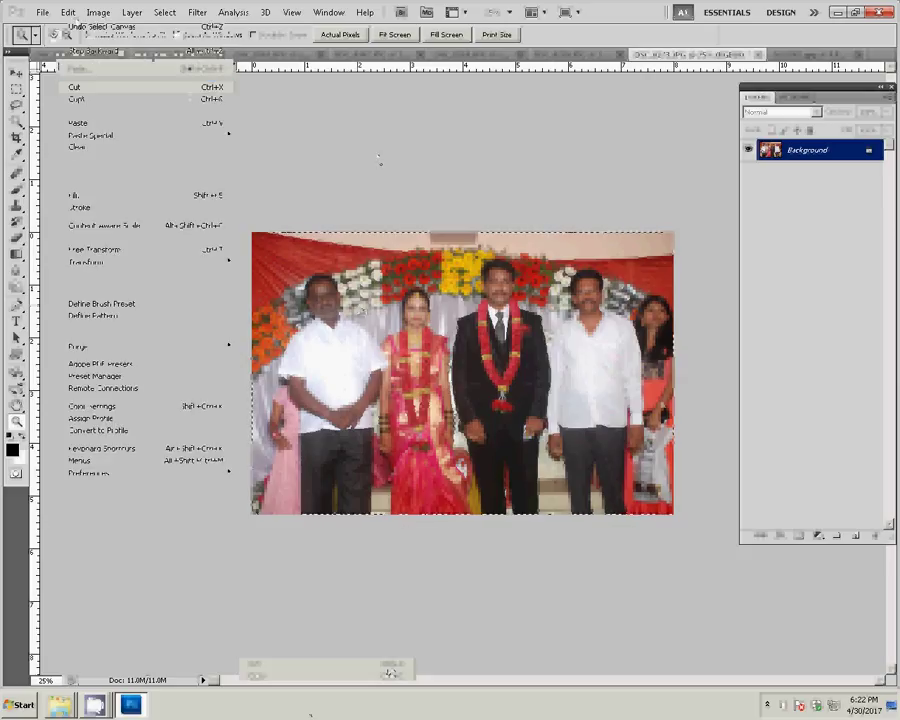
key("BackSpace")
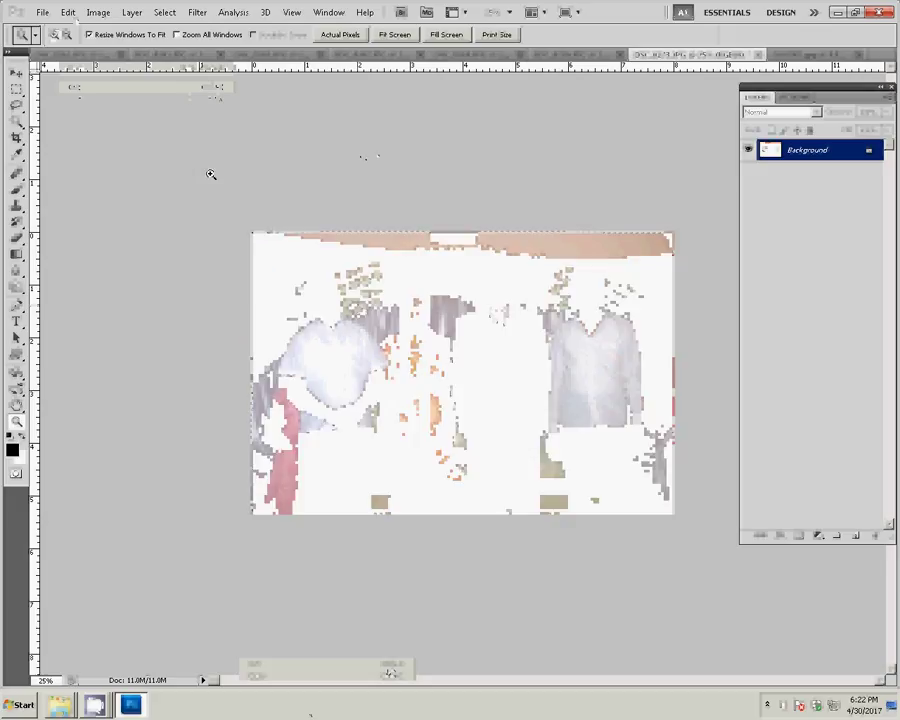
left_click(758, 54)
left_click(462, 264)
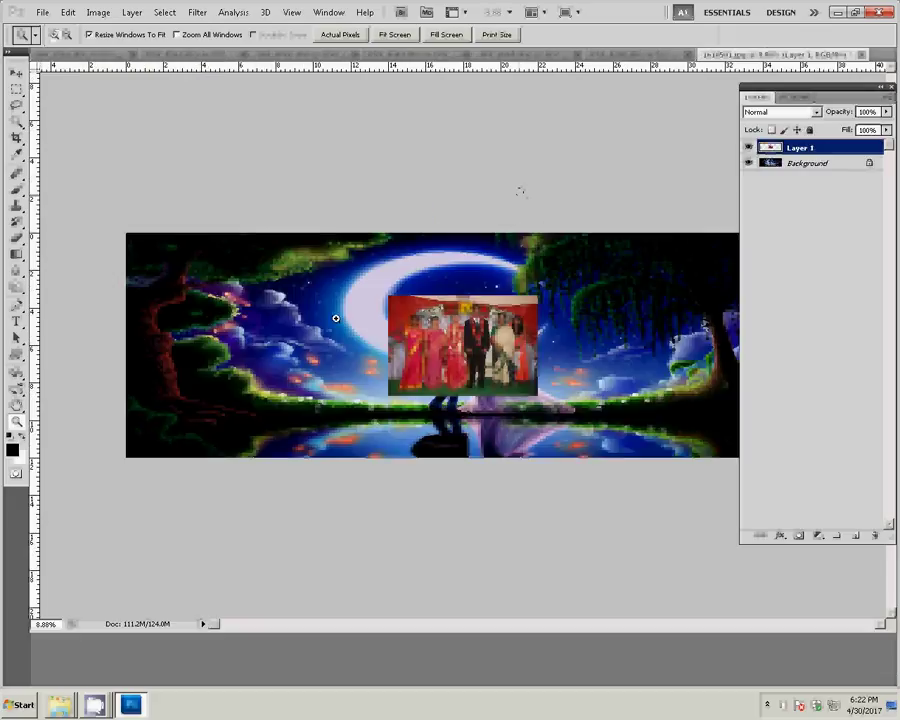
left_click(68, 13)
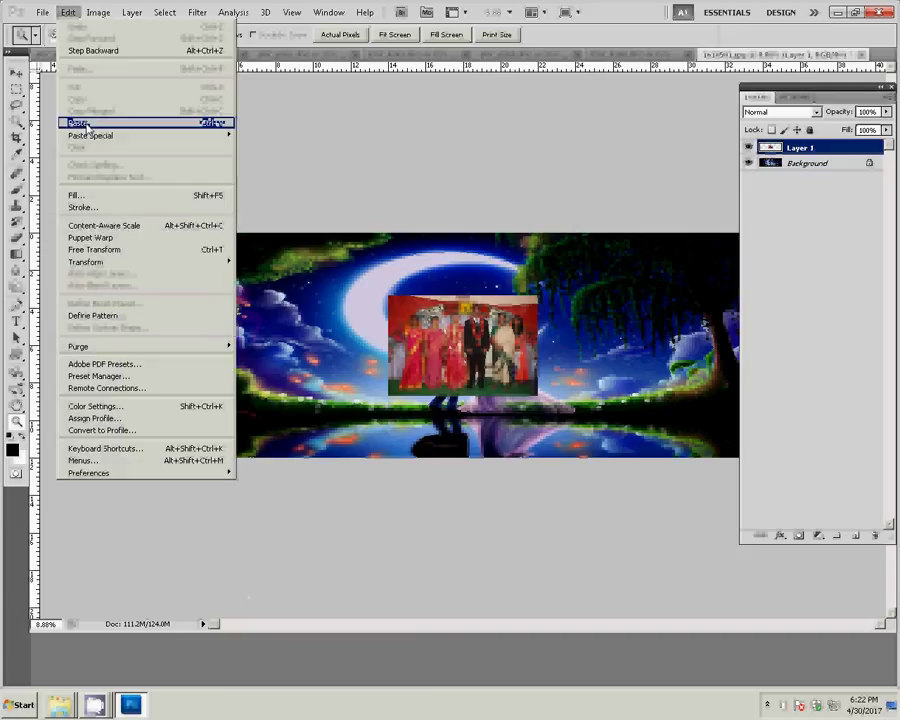
left_click(222, 124)
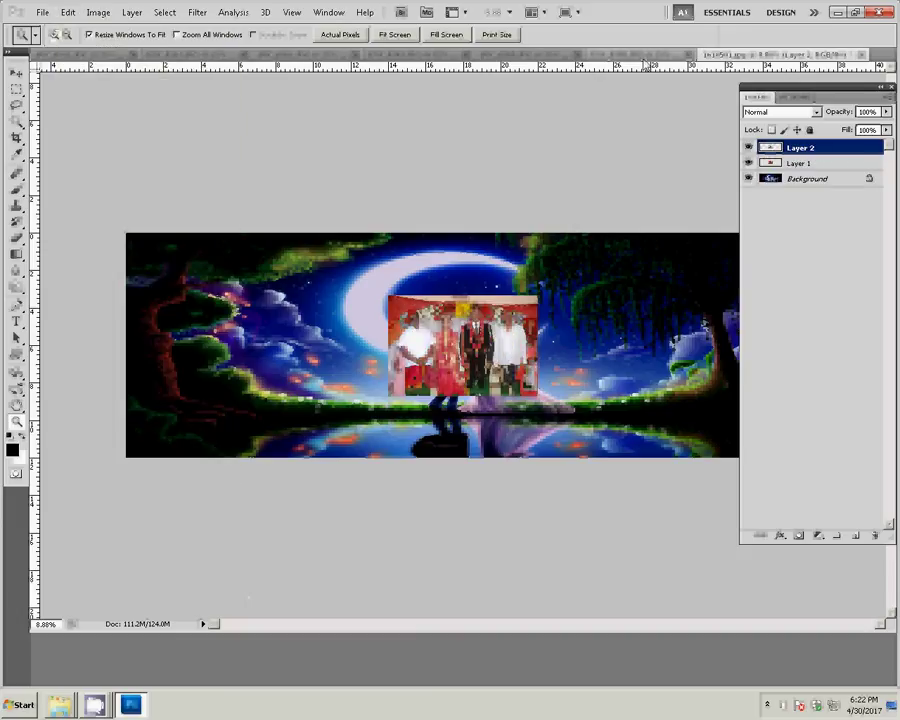
key("ctrl+Tab")
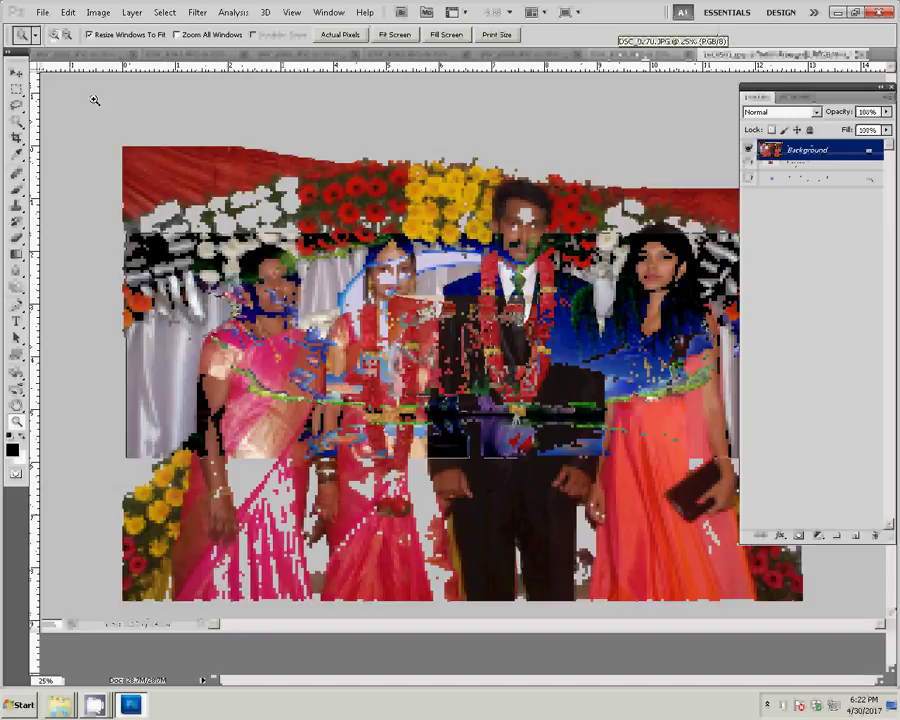
Resize the third wedding photo to 8 inches wide via Image Size
left_click(98, 12)
left_click(112, 105)
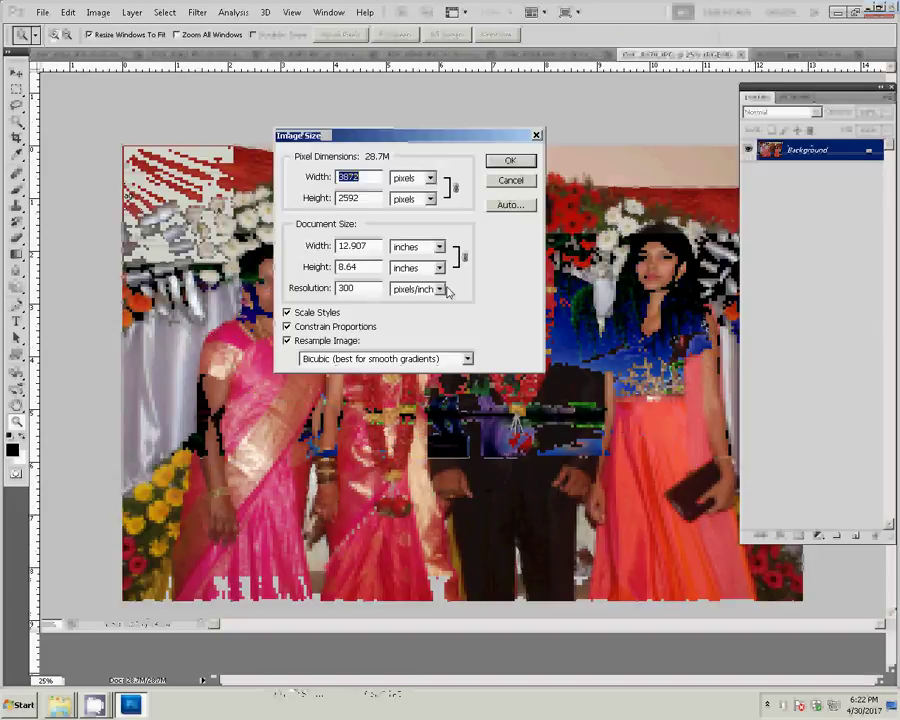
type("8")
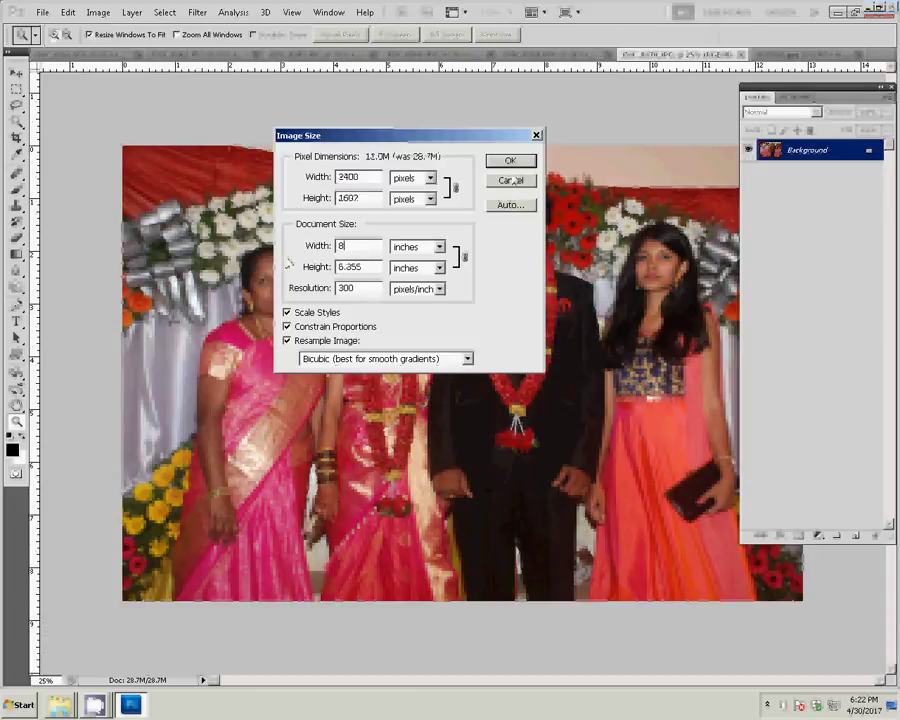
left_click(512, 162)
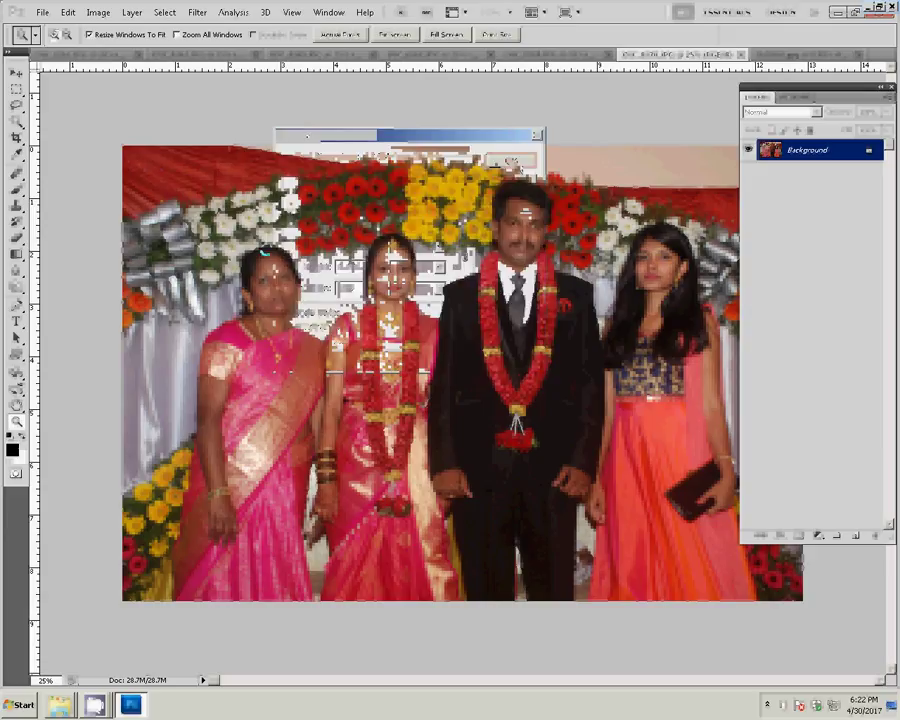
Select all, cut the photo, close it unsaved, and paste it onto the banner
left_click(67, 12)
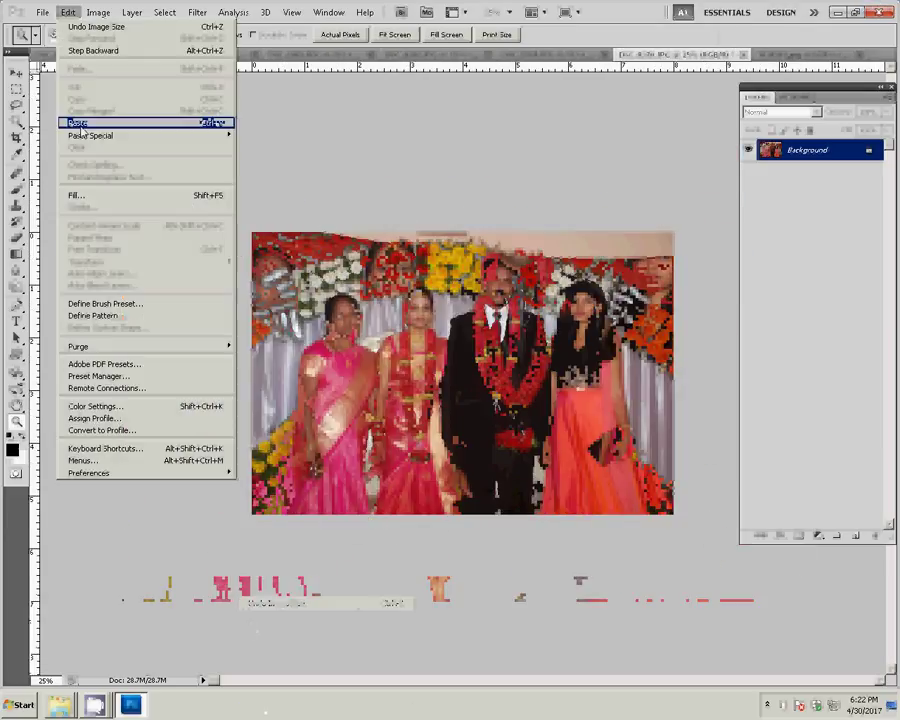
left_click(490, 200)
key("ctrl+a")
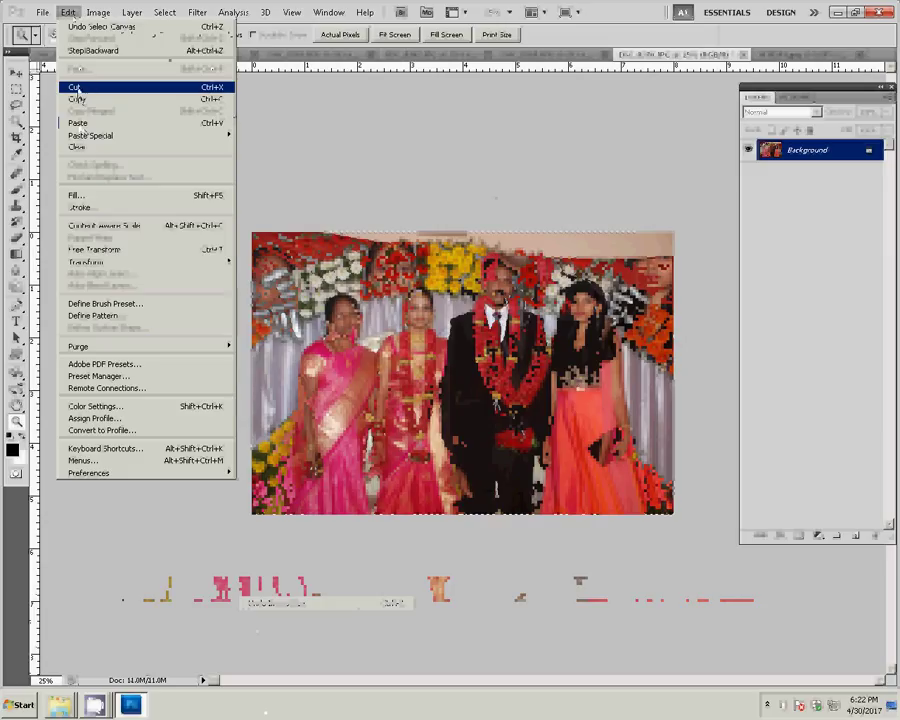
left_click(76, 88)
key("ctrl+w")
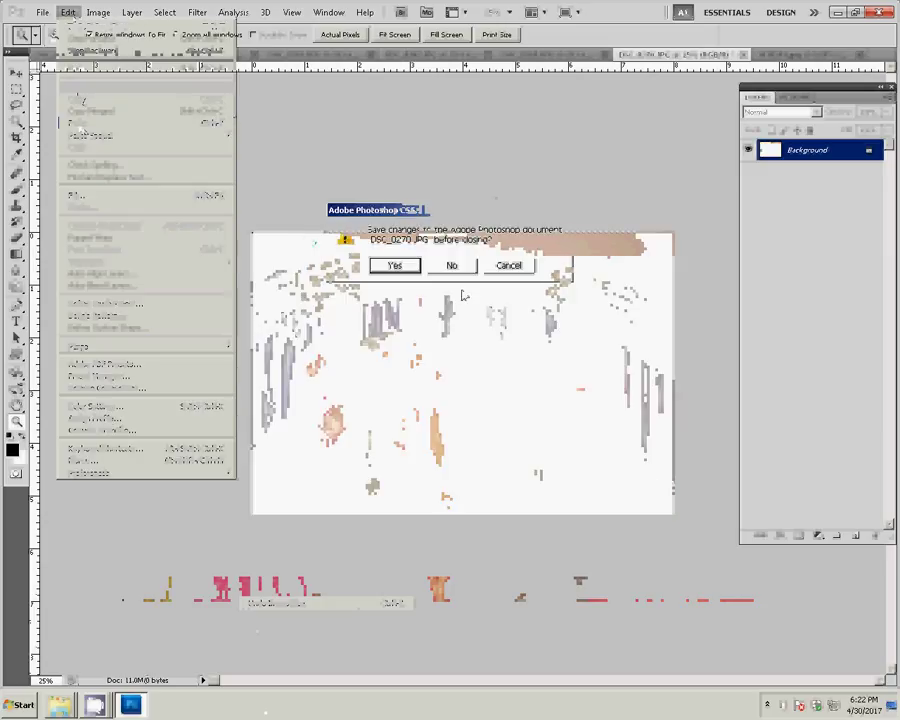
left_click(452, 266)
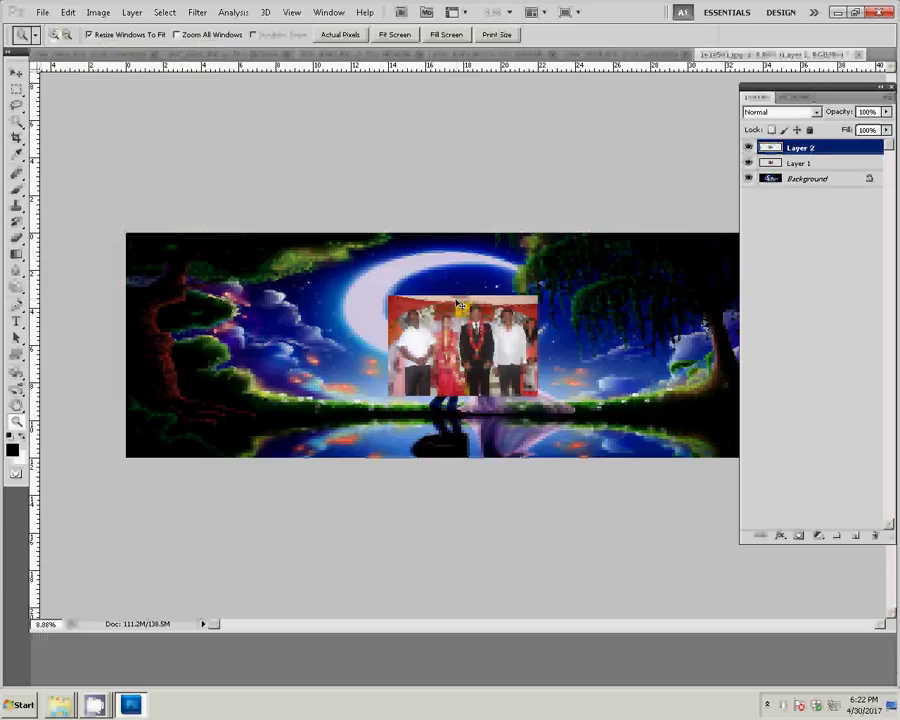
key("ctrl+v")
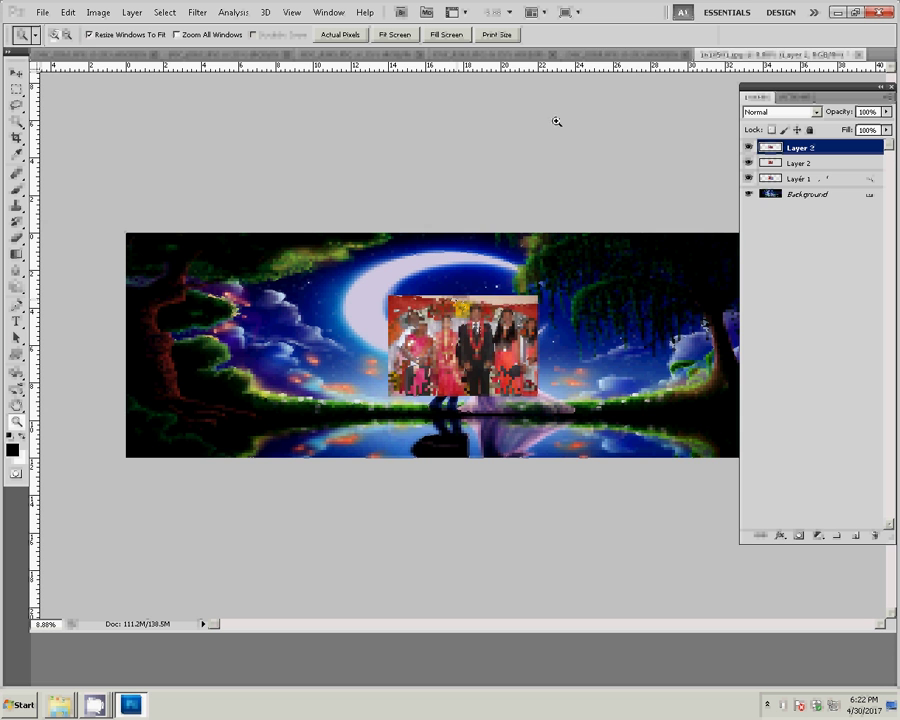
Resize the fourth wedding photo to 8 inches wide
key("ctrl+Tab")
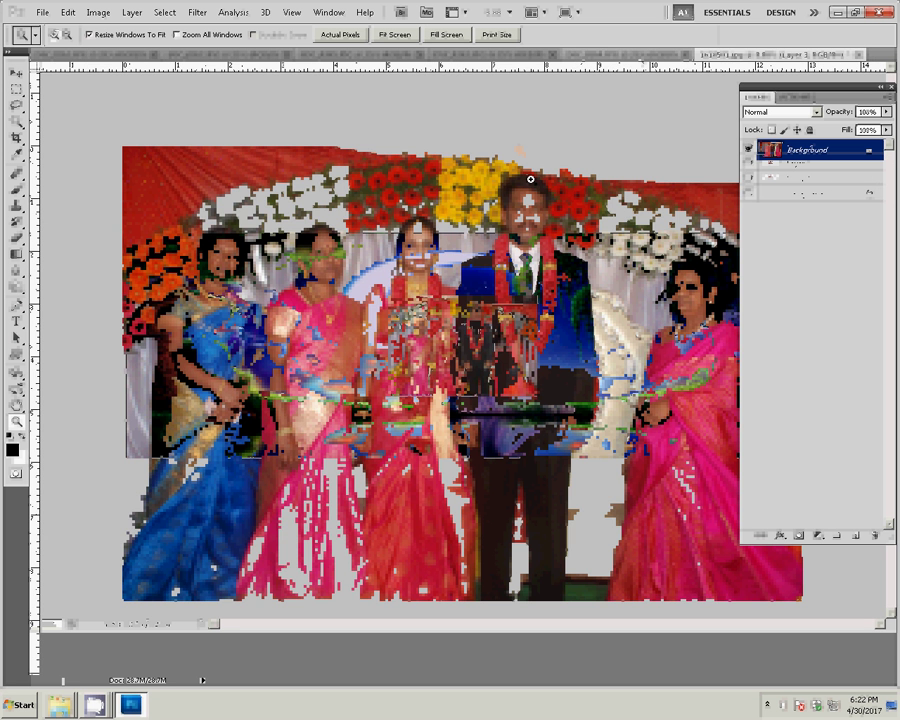
key("ctrl+alt+i")
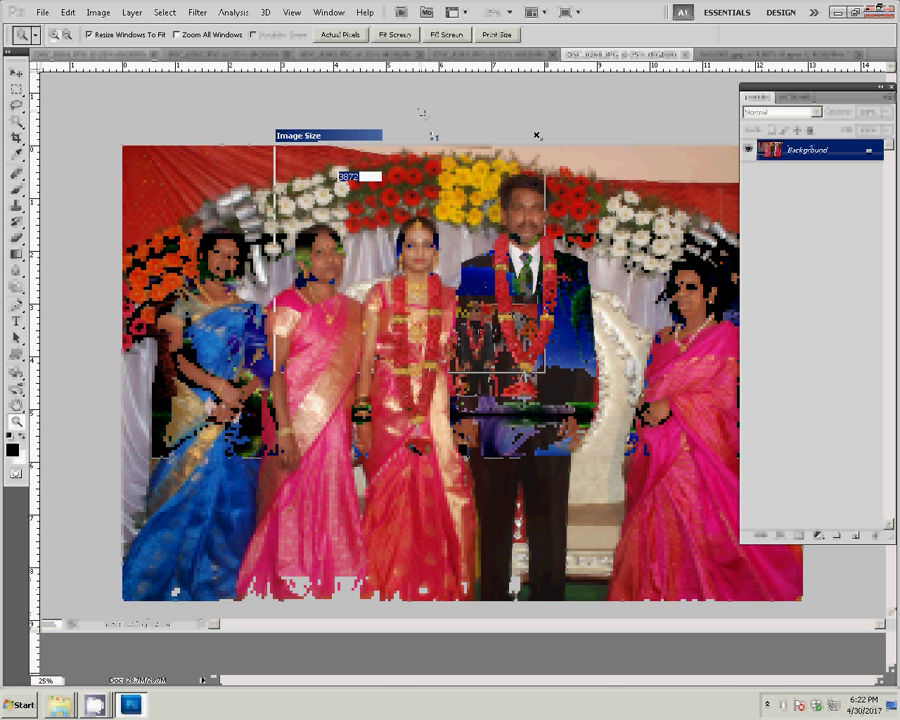
type("8")
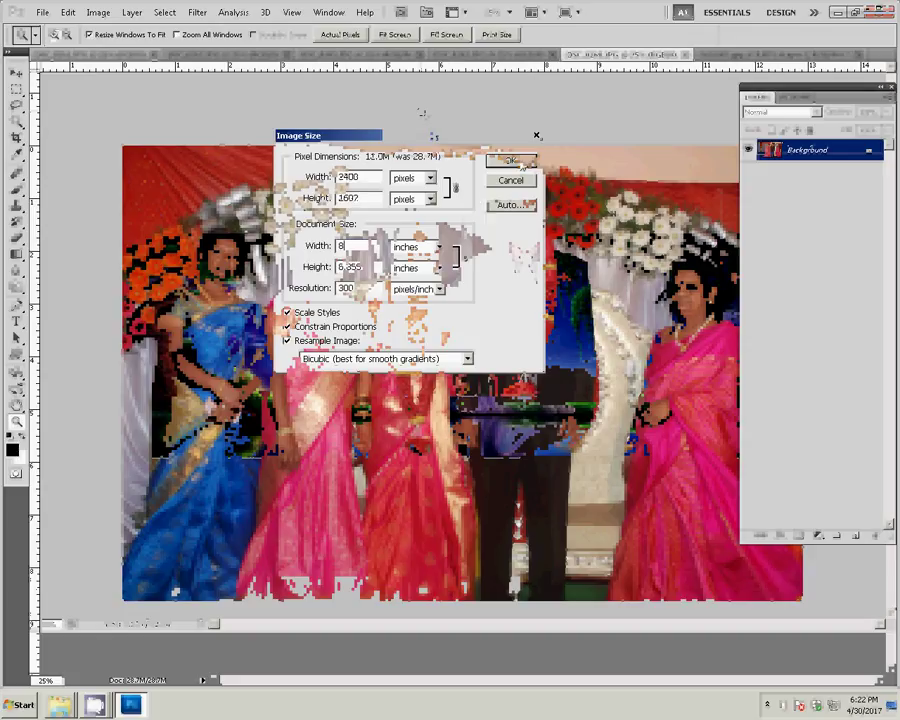
left_click(522, 164)
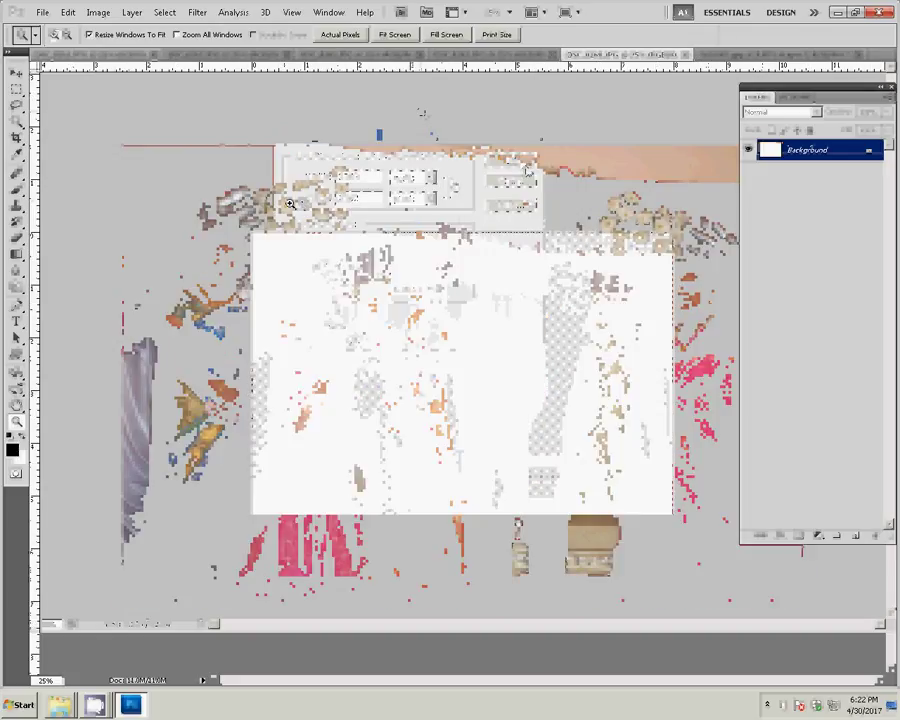
Close the photo unsaved, toggle Layer 4's visibility to check it, then open the next photo
left_click(687, 54)
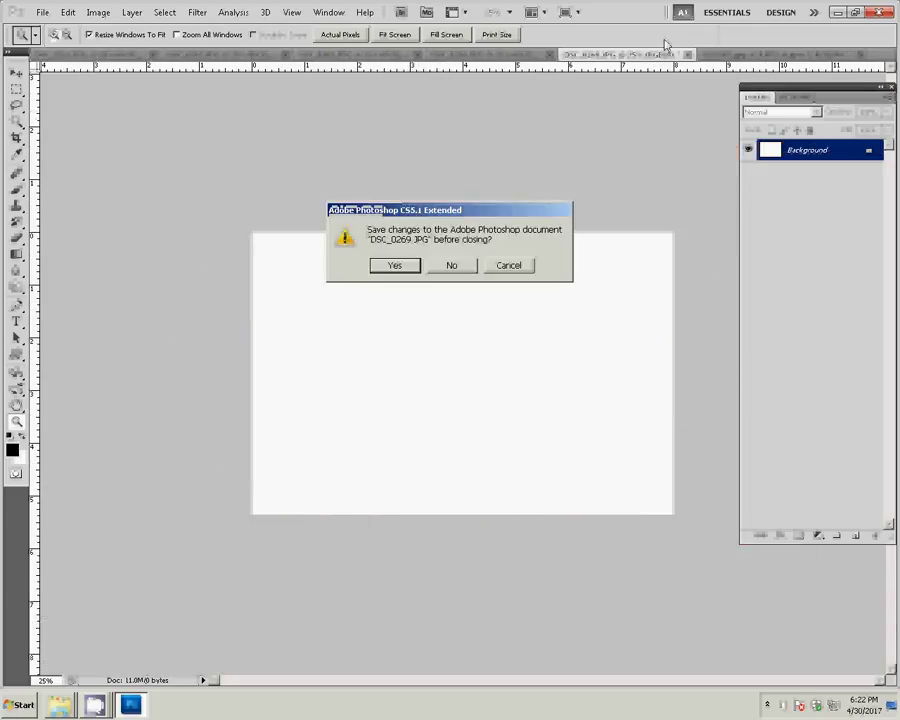
left_click(472, 268)
left_click(462, 264)
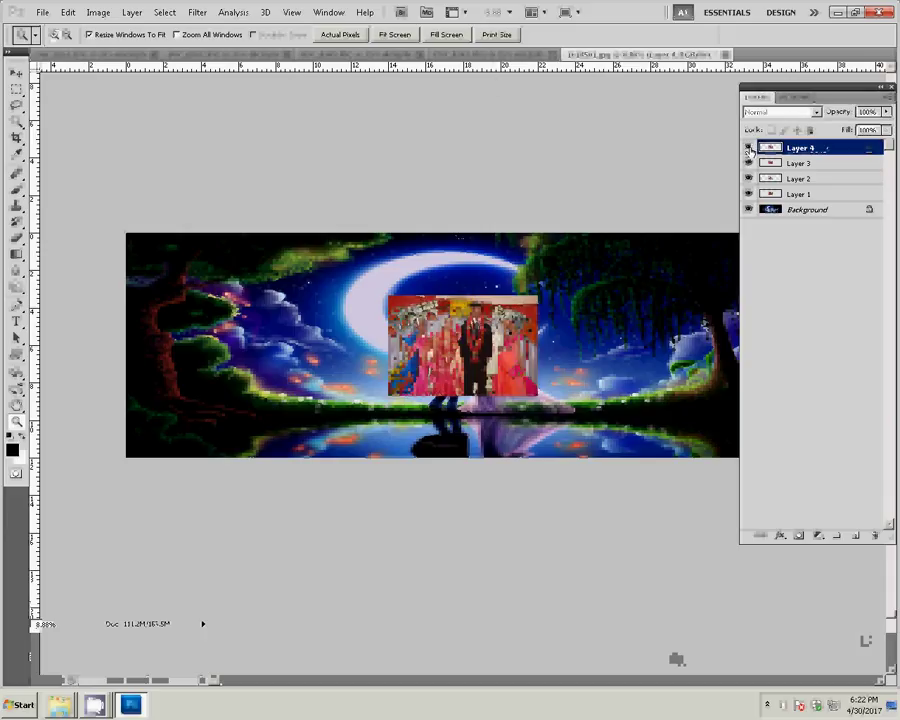
left_click(748, 148)
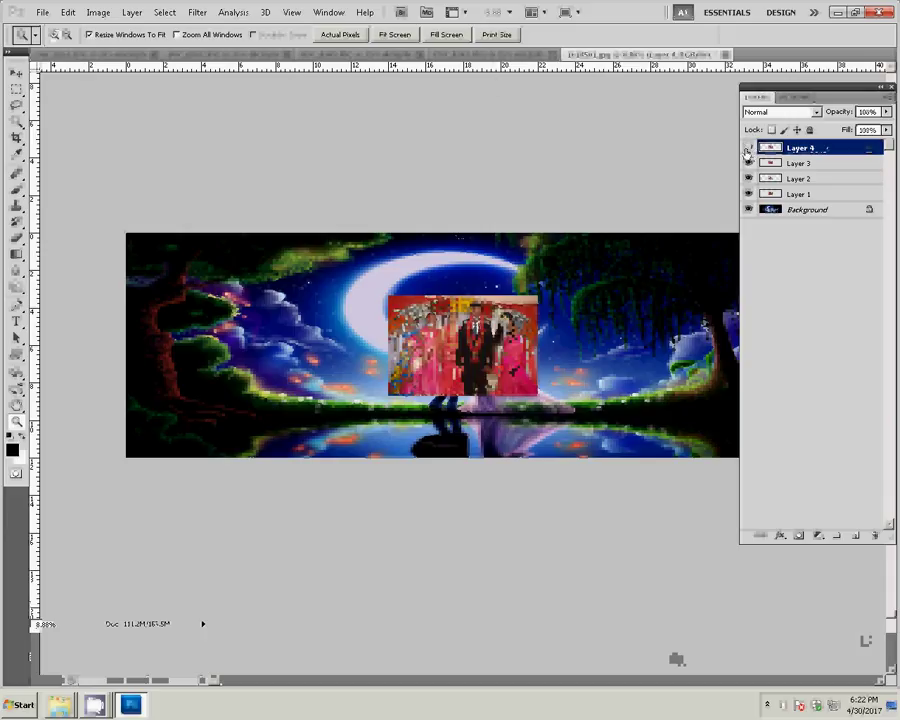
left_click(748, 148)
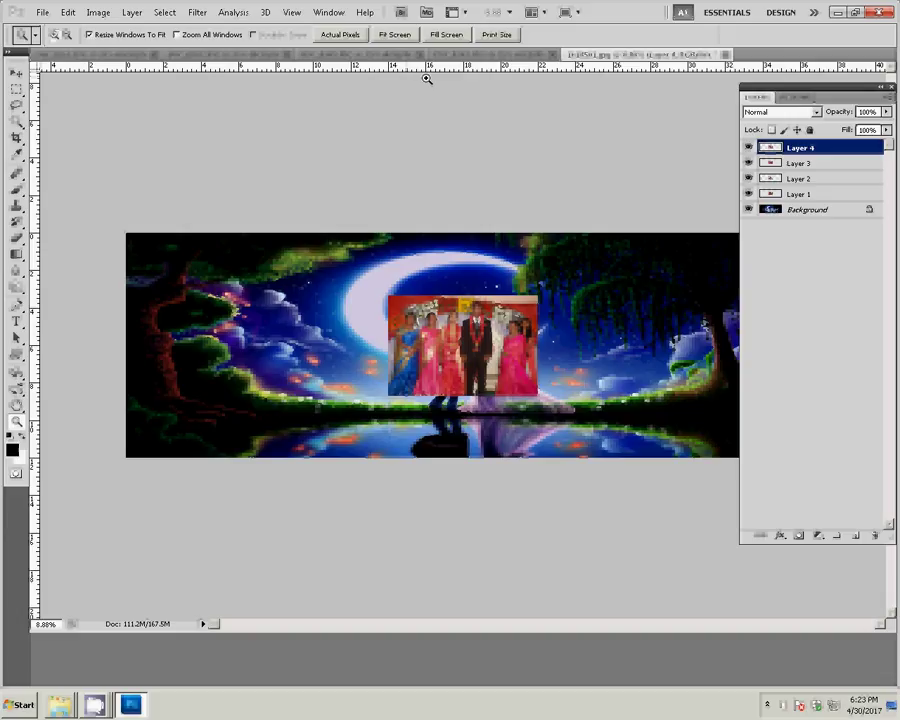
left_click(474, 58)
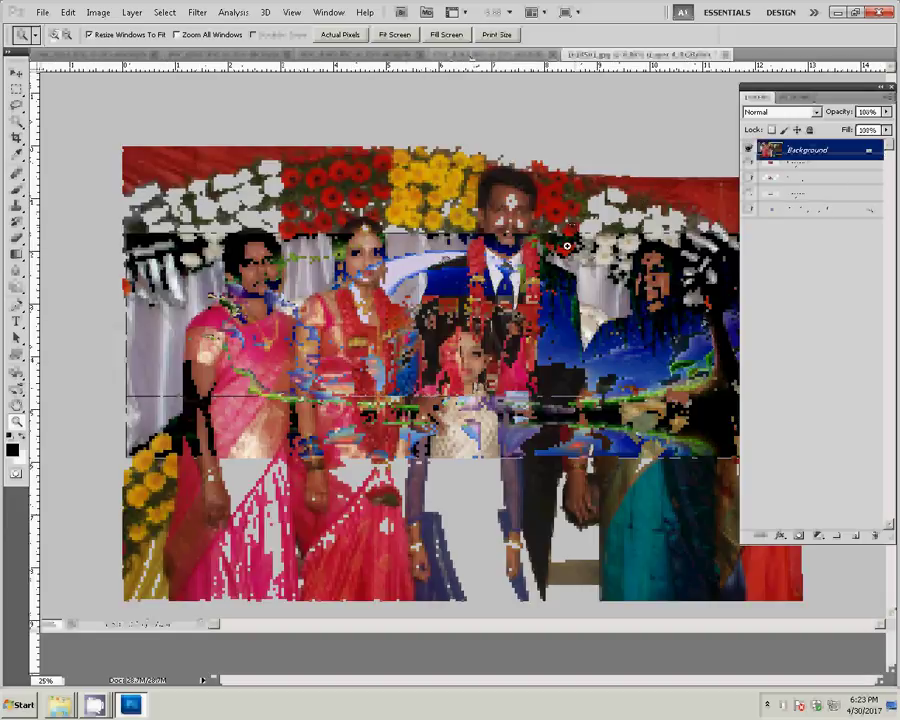
Resize the fifth photo to 8 inches wide, close it unsaved, and paste it as Layer 5
key("ctrl+alt+i")
key("Tab")
key("Tab")
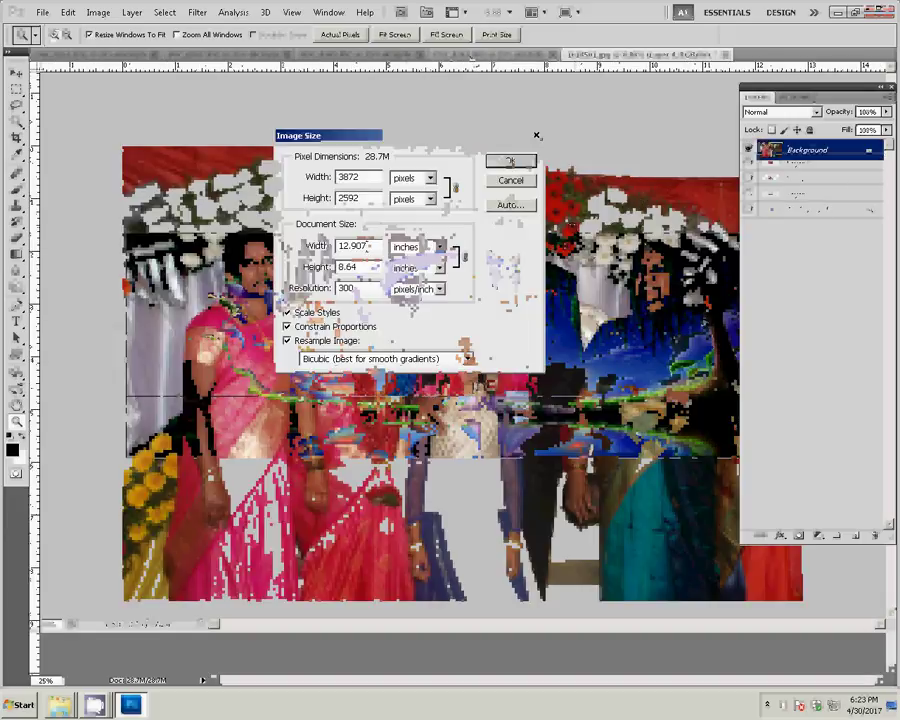
type("8")
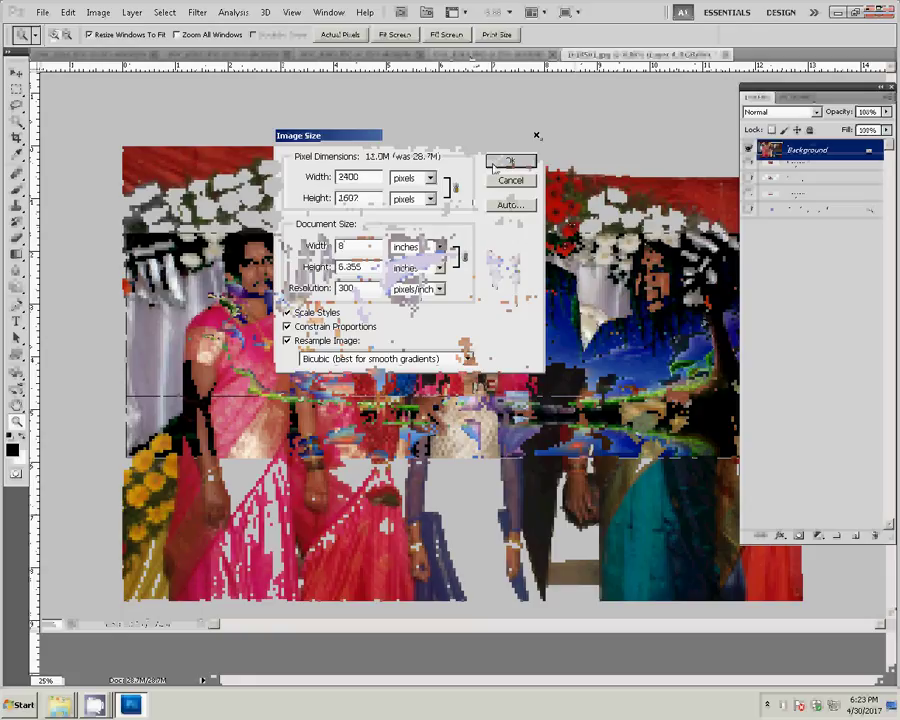
left_click(510, 161)
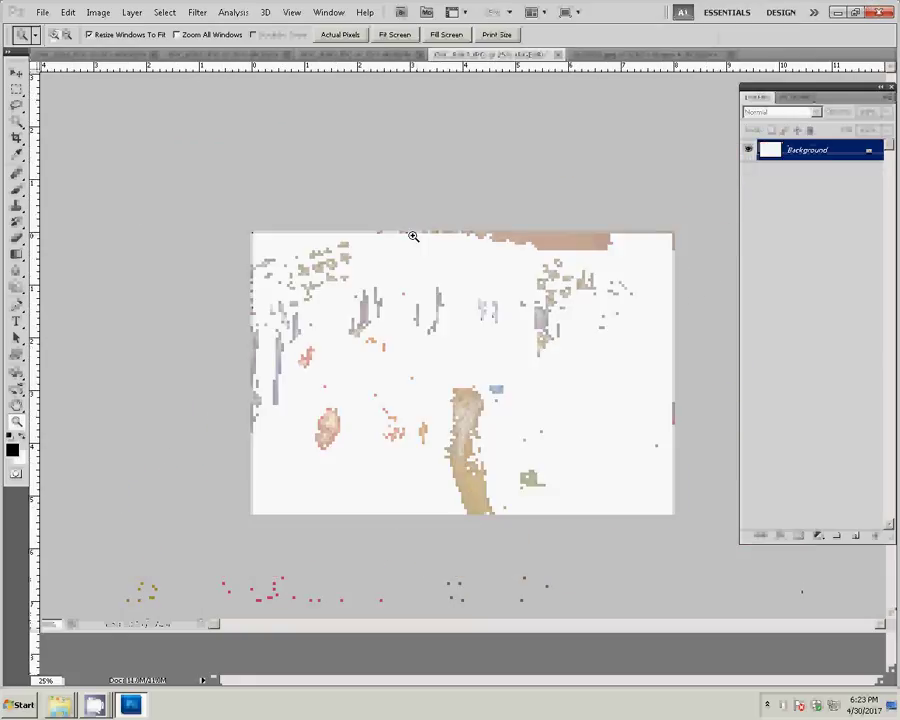
key("ctrl+w")
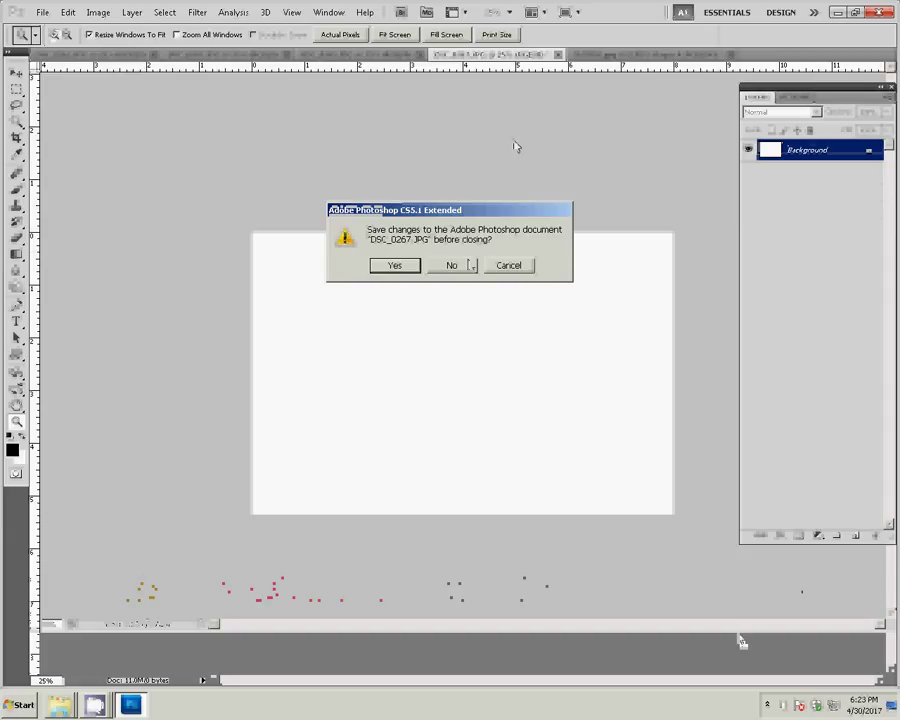
left_click(452, 264)
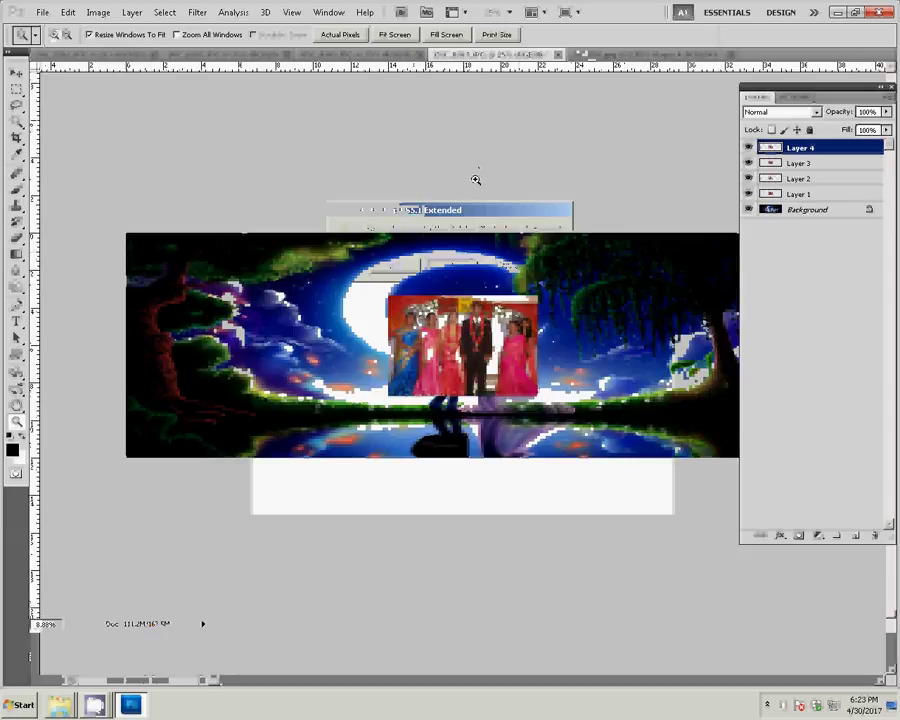
key("ctrl+v")
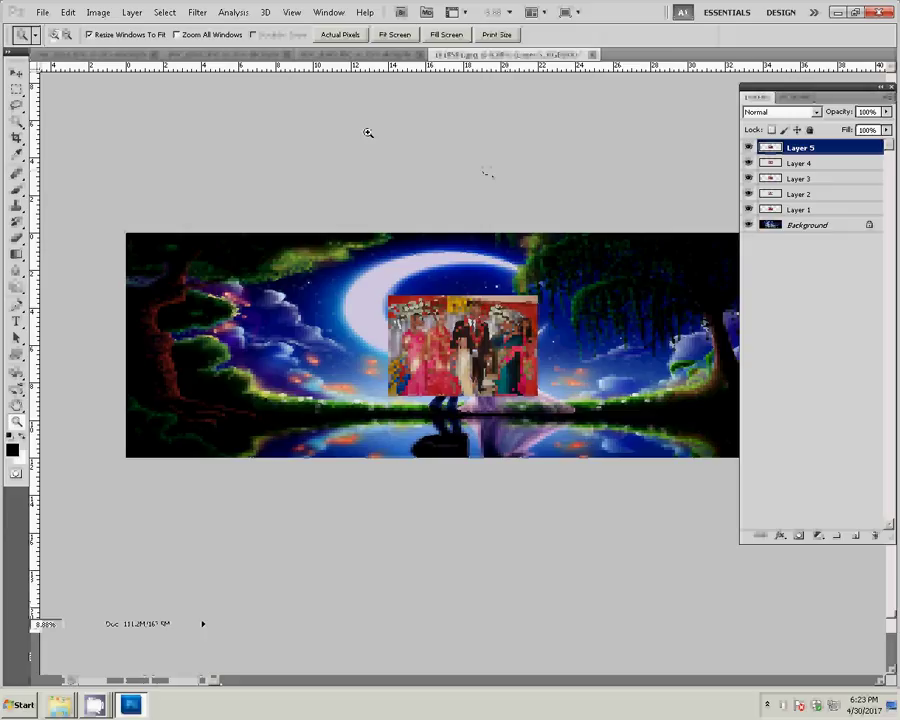
Resize DSC_0265 to 8 inches wide
key("ctrl+Tab")
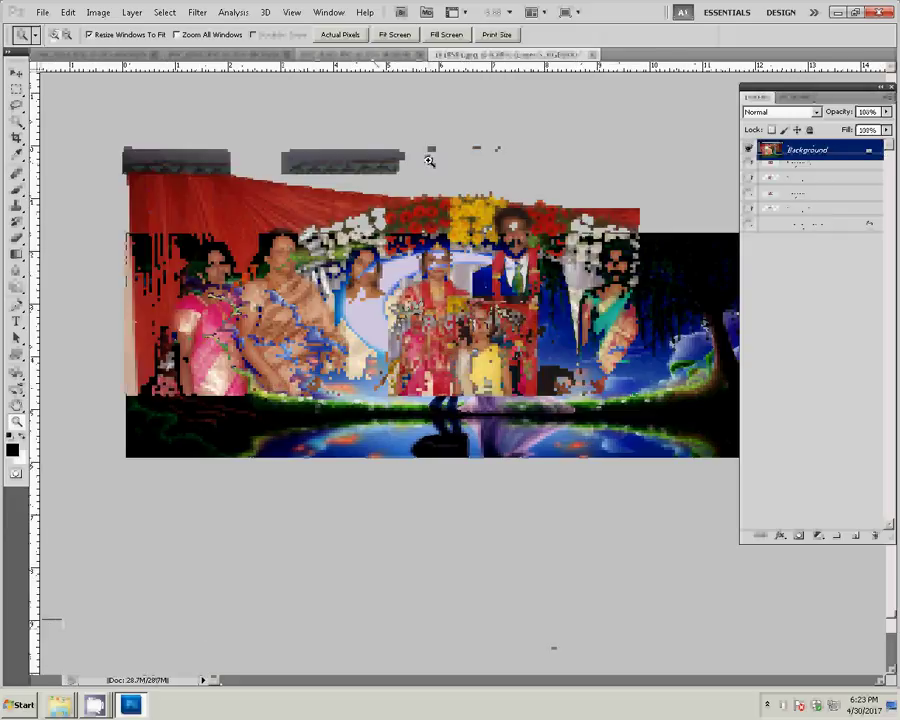
key("alt+ctrl+i")
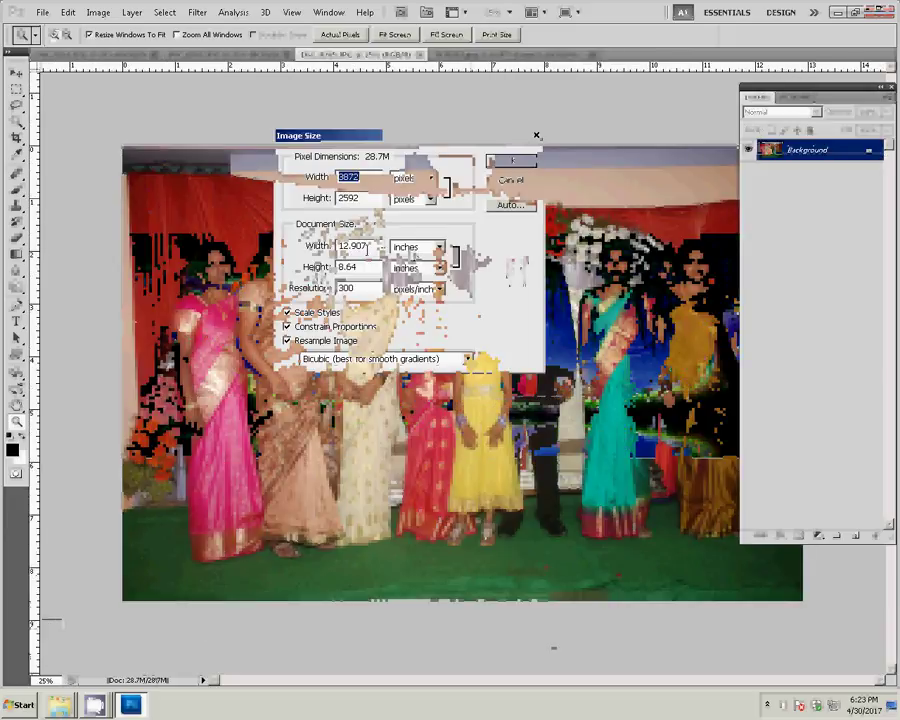
key("Tab")
key("Tab")
type("8")
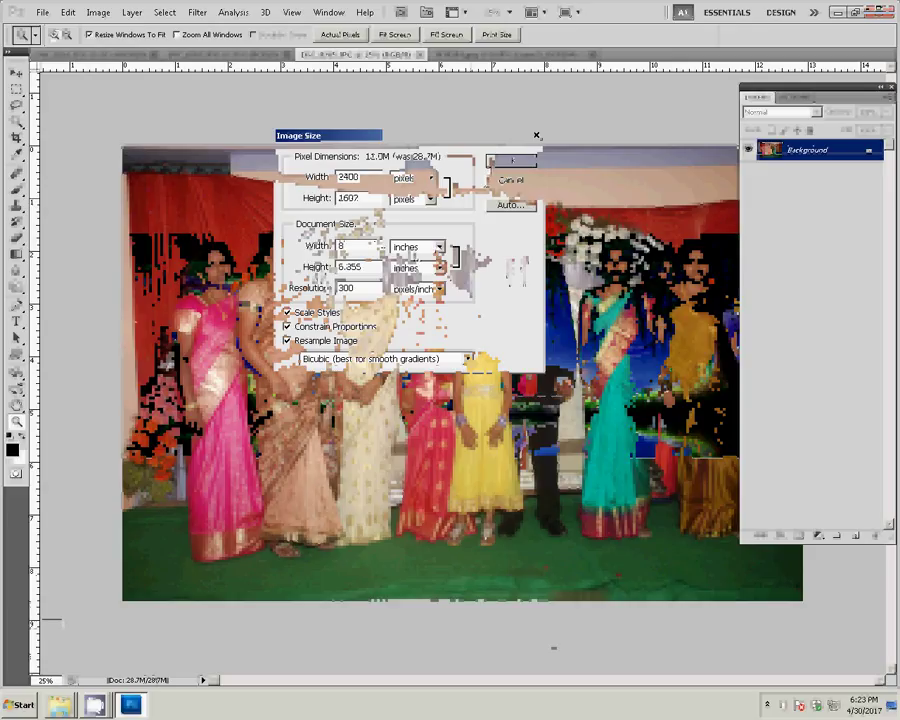
key("Return")
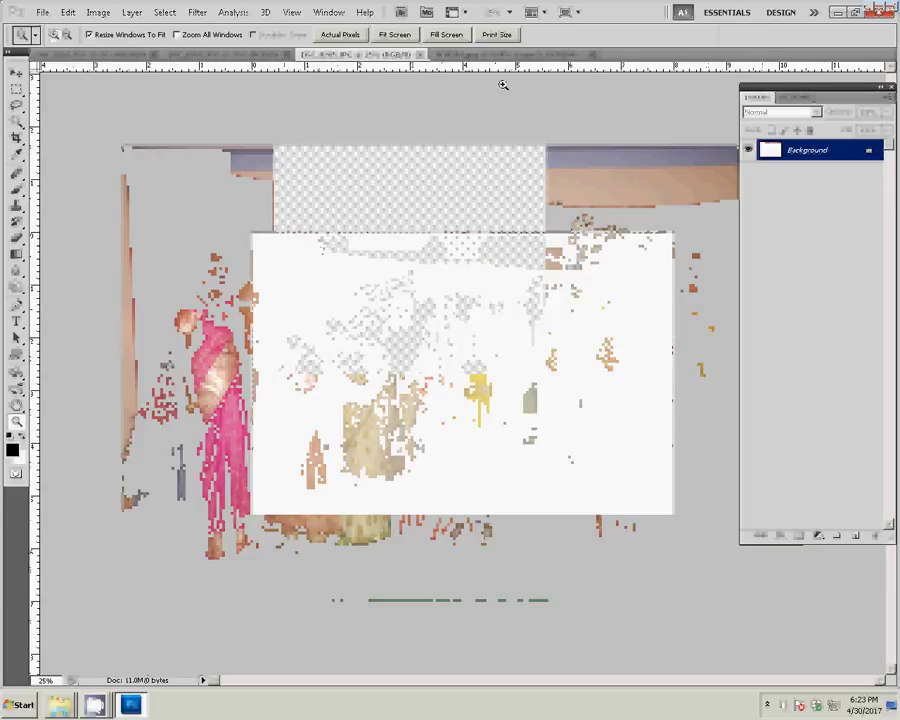
Close DSC_0265 without saving, select the Move tool, and bring up the next photo
key("ctrl+w")
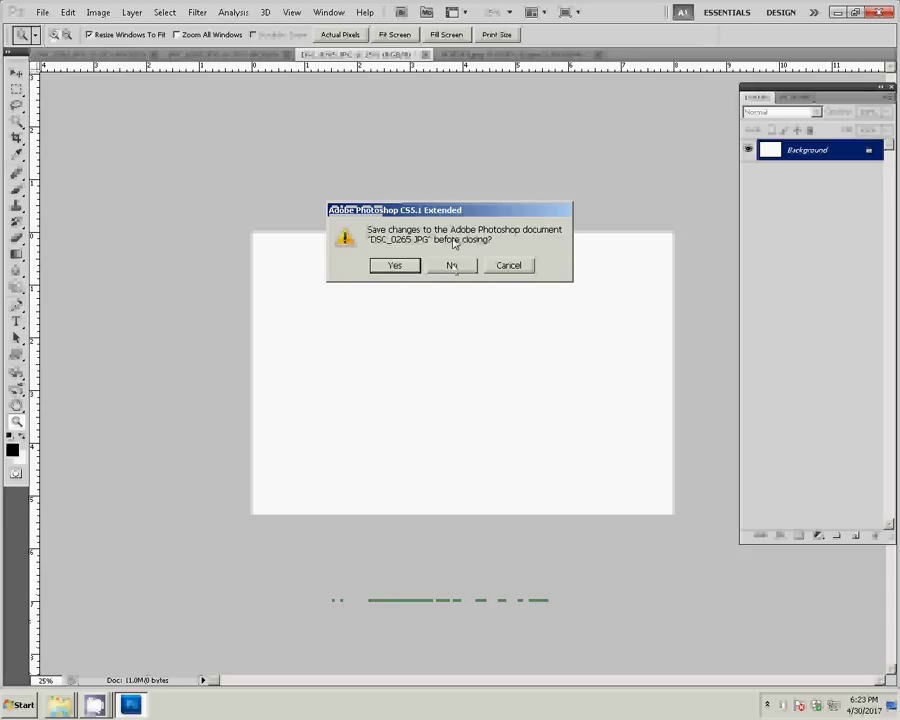
left_click(452, 265)
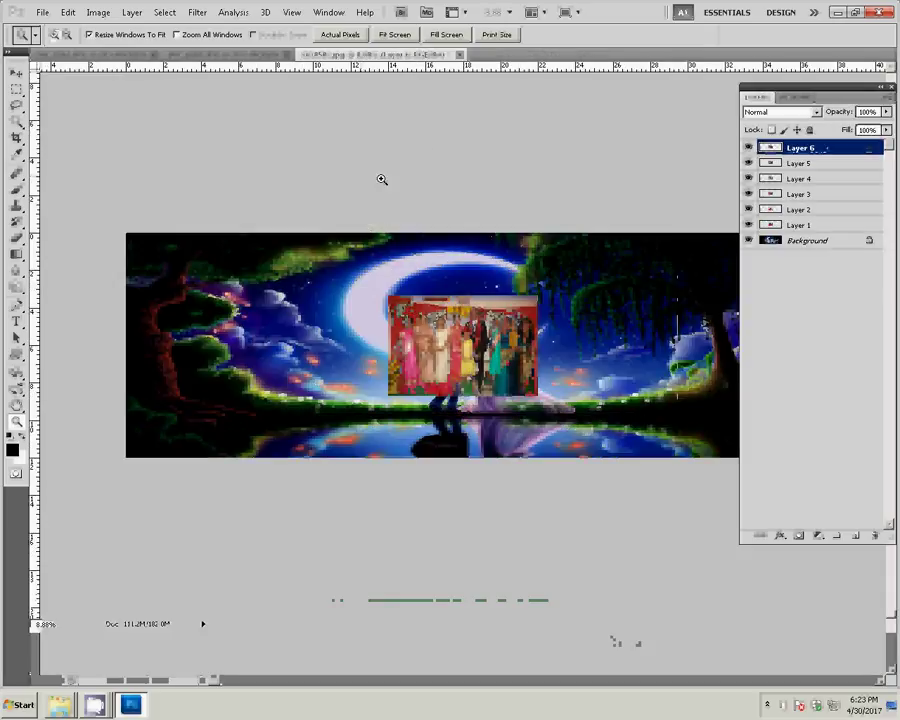
key("v")
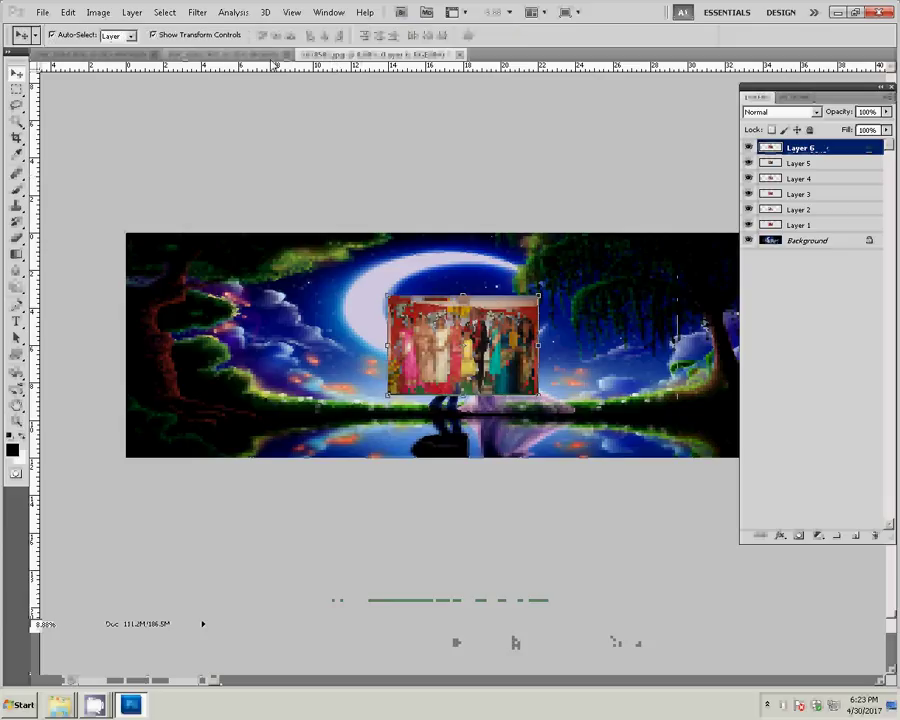
left_click(230, 53)
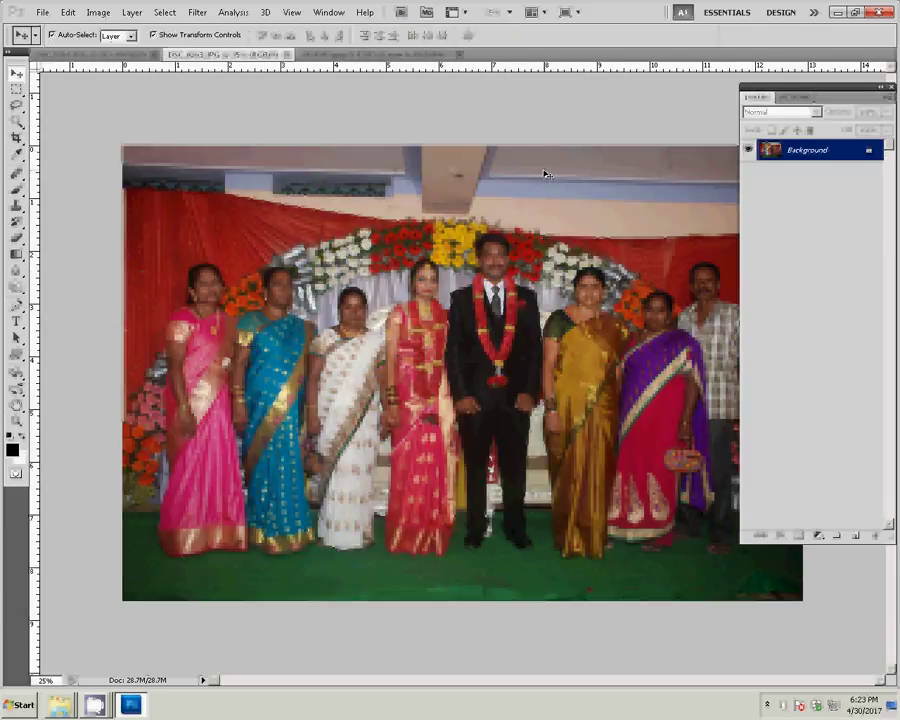
Resize DSC_0263 to 8 inches wide, close it unsaved, and switch to DSC_0261
key("ctrl+alt+i")
key("Tab")
key("Tab")
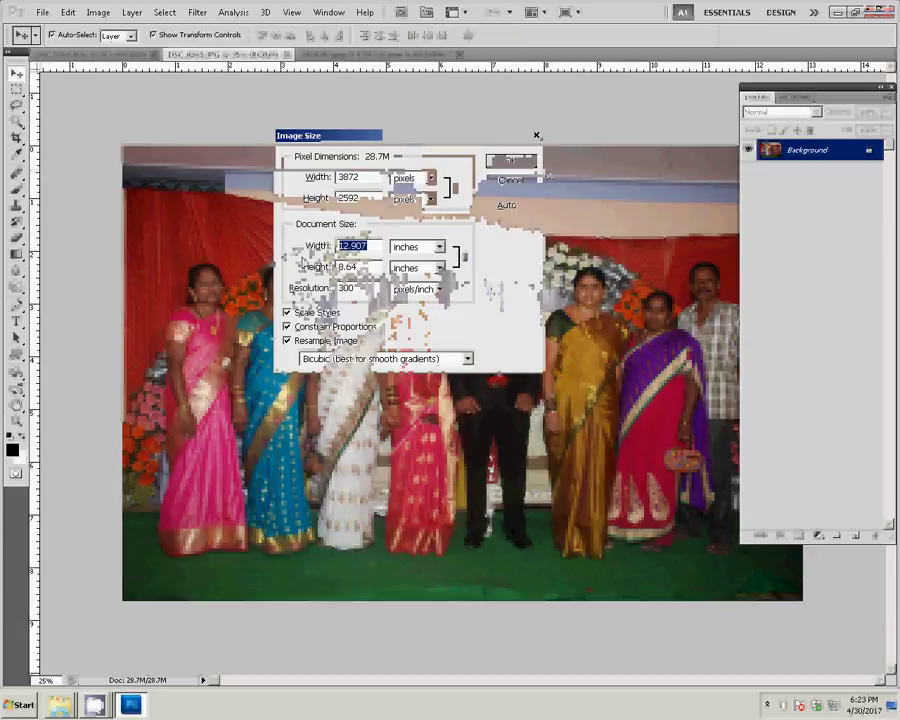
type("8")
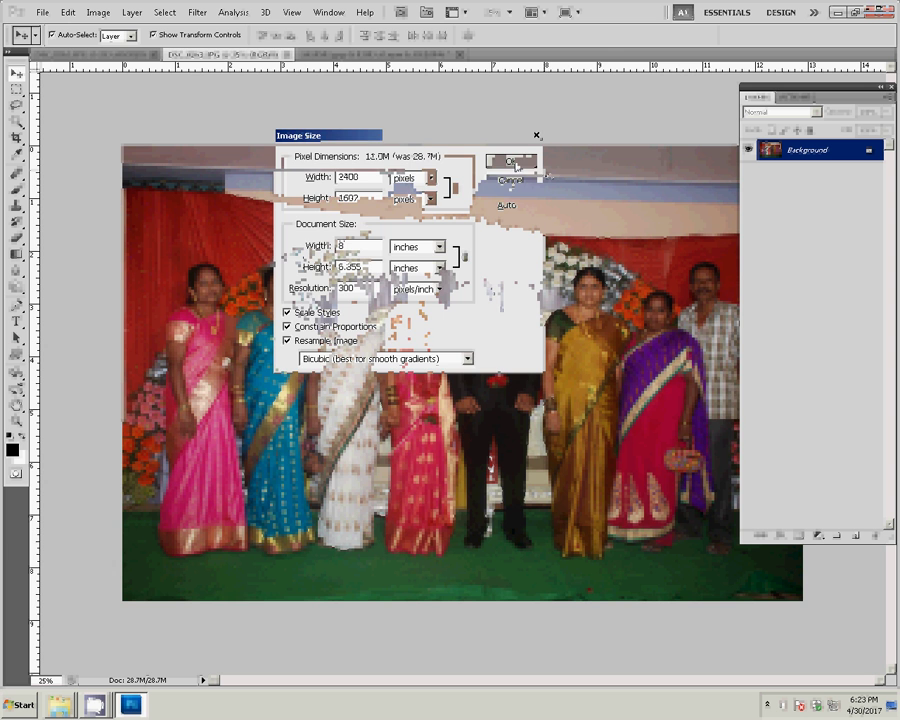
left_click(510, 161)
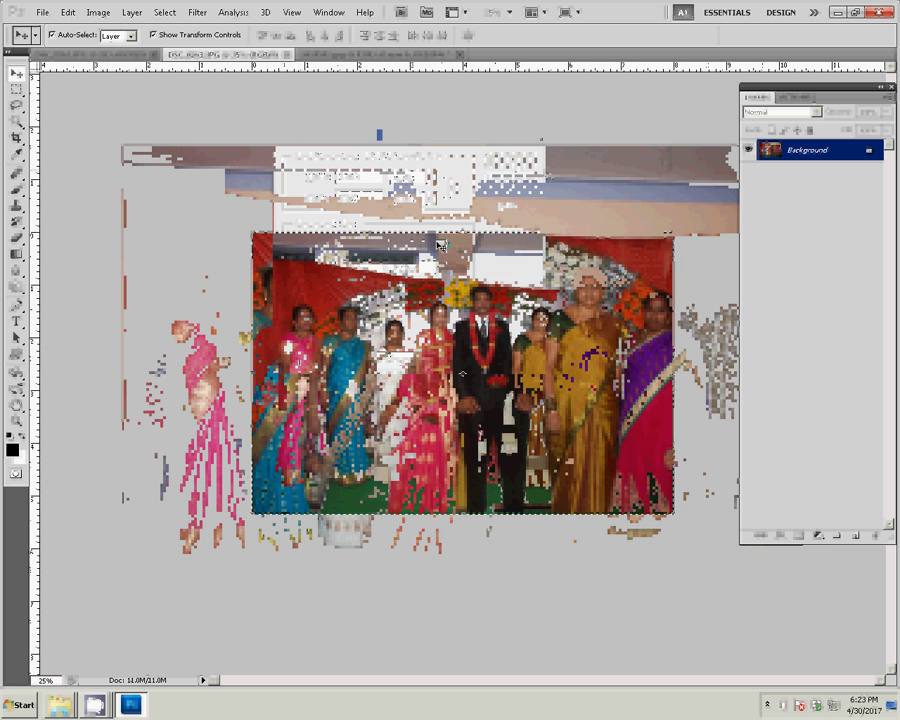
key("ctrl+w")
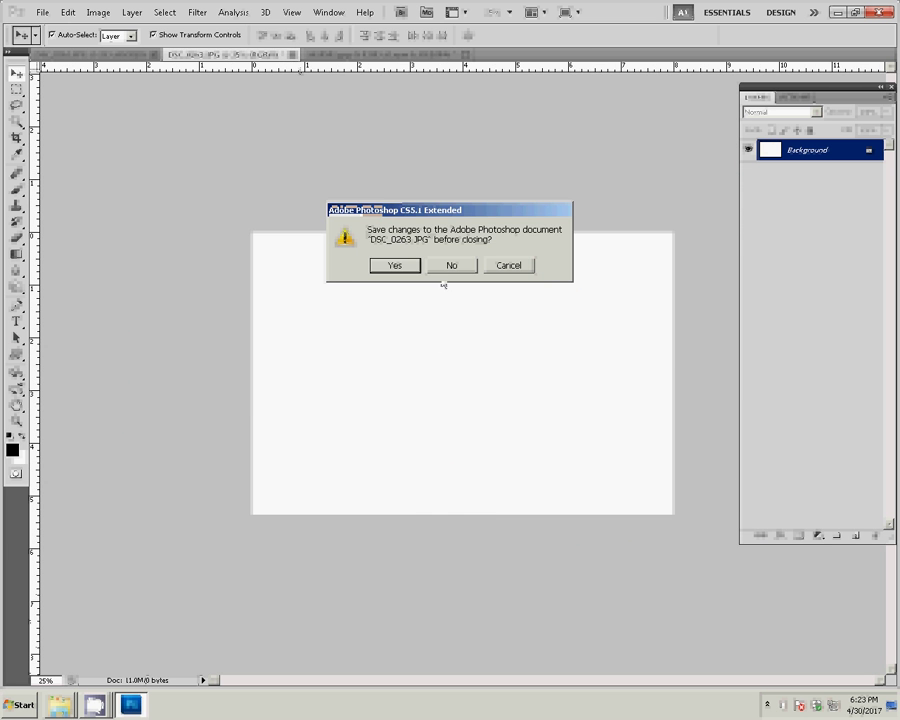
left_click(449, 266)
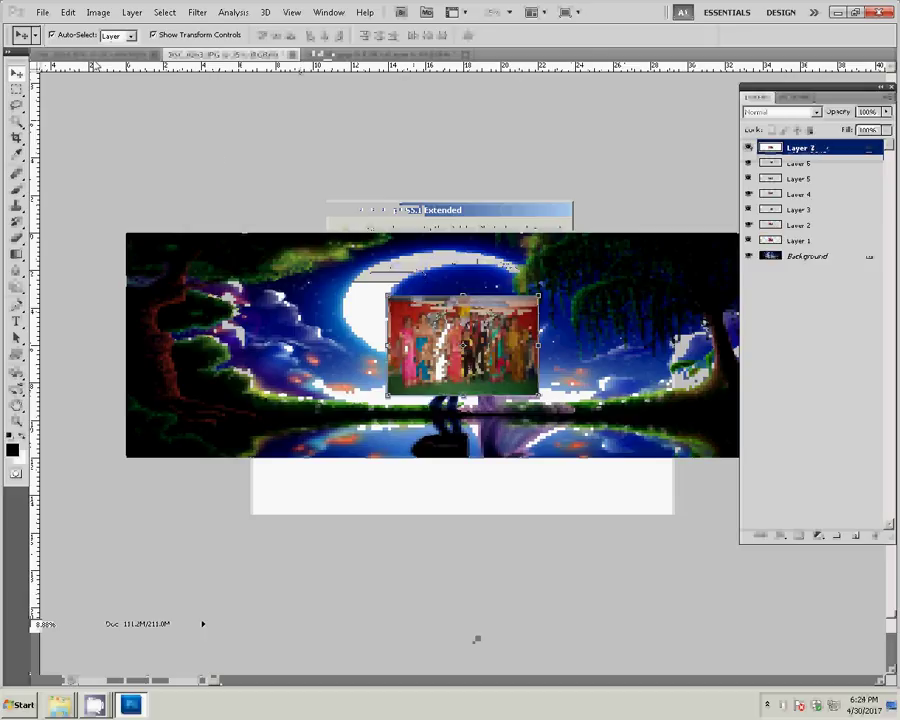
key("ctrl+Tab")
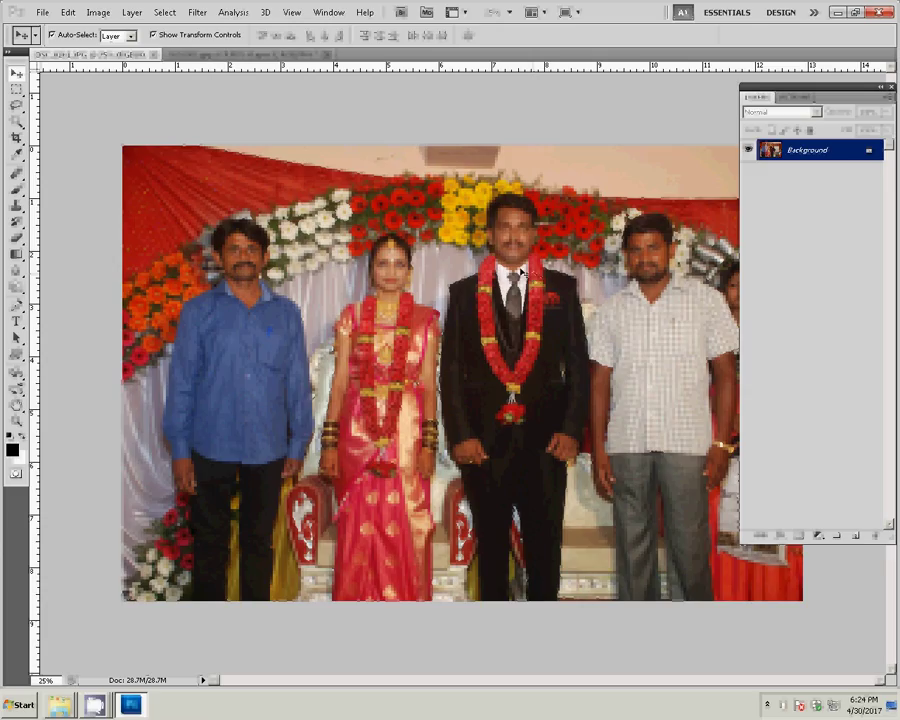
Resize DSC_0261 to 8 inches wide, close it unsaved, and paste it as Layer 8
key("ctrl+alt+i")
double_click(366, 246)
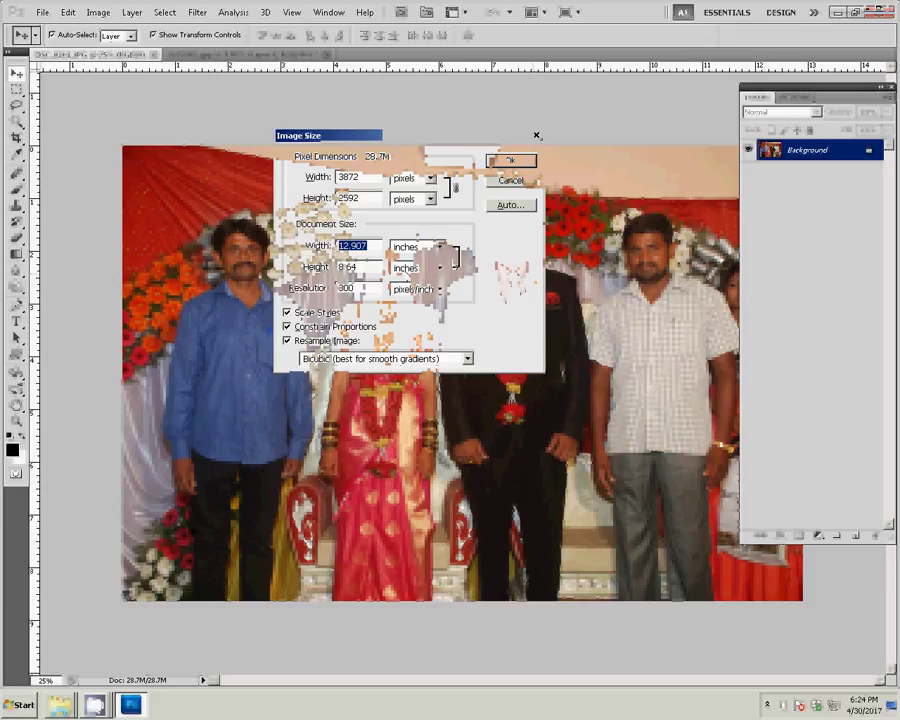
type("8")
left_click(536, 135)
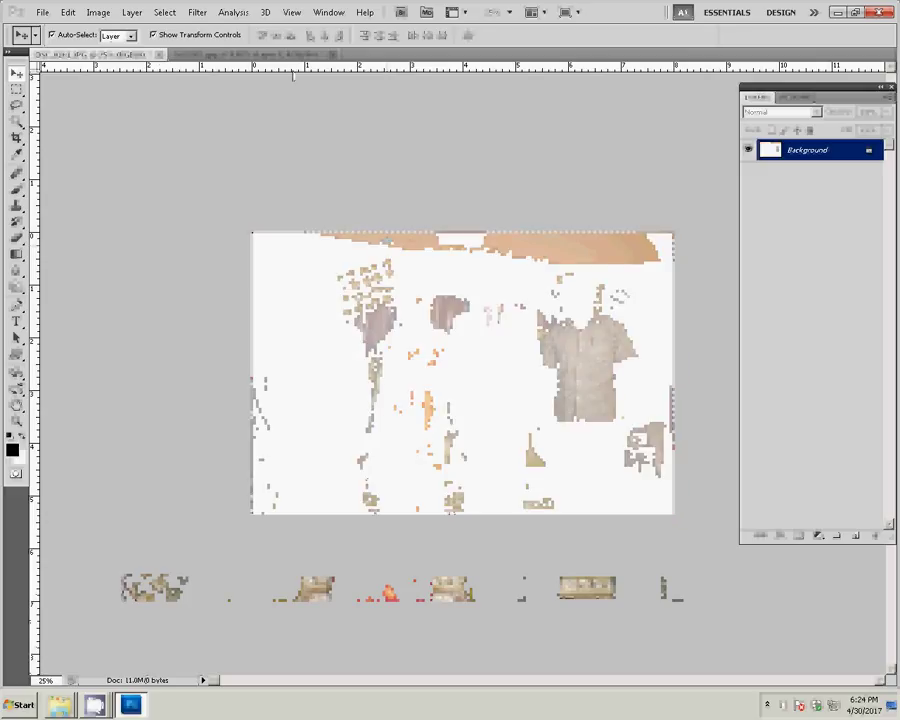
left_click(160, 53)
left_click(449, 266)
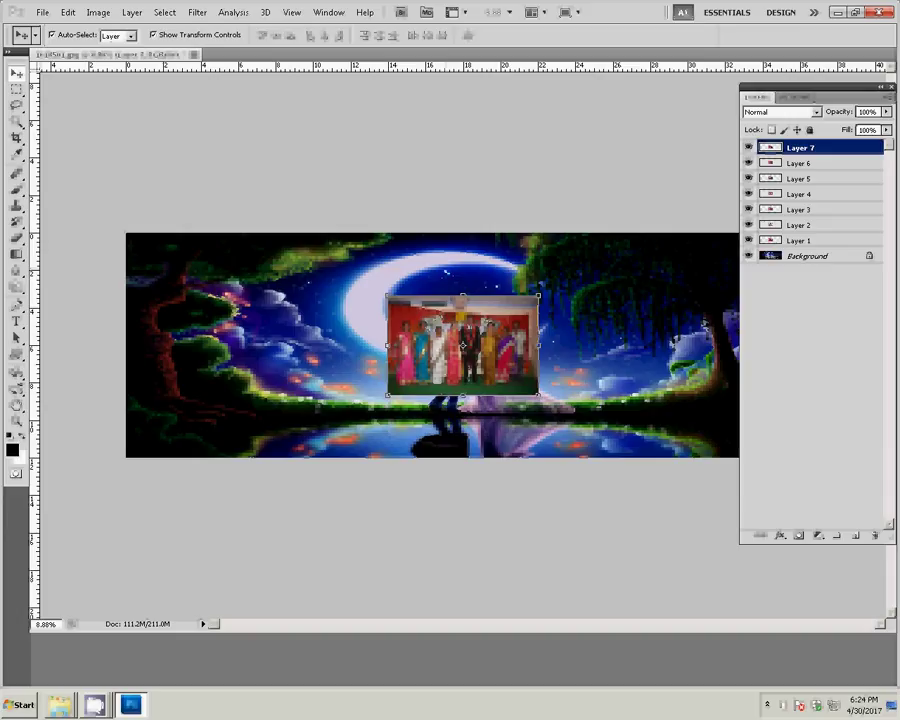
key("ctrl+v")
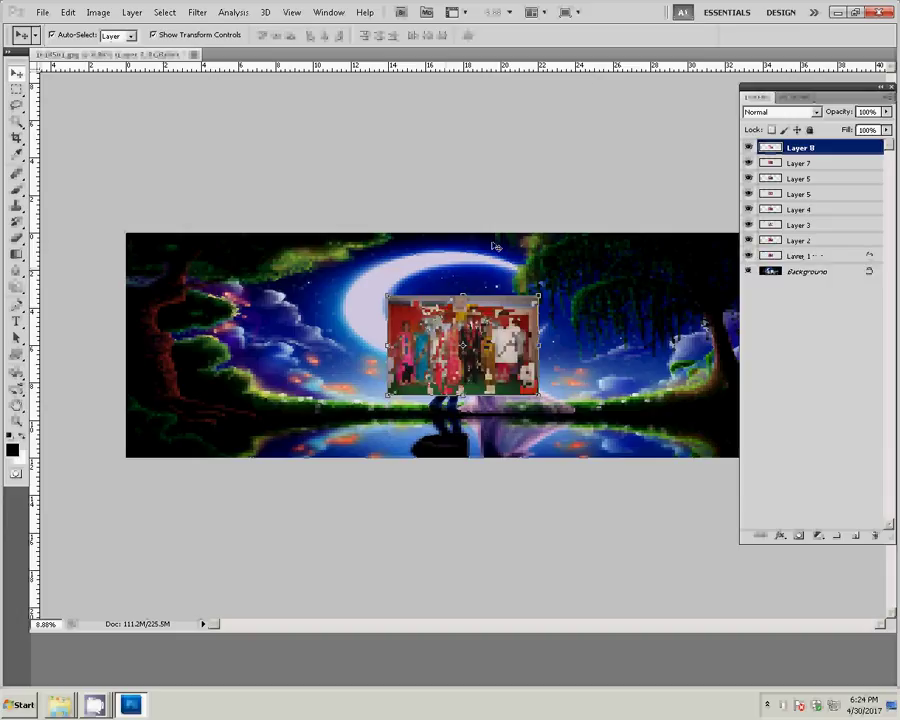
Zoom the view and float the collage in its own smaller window
key("z")
right_click(289, 306)
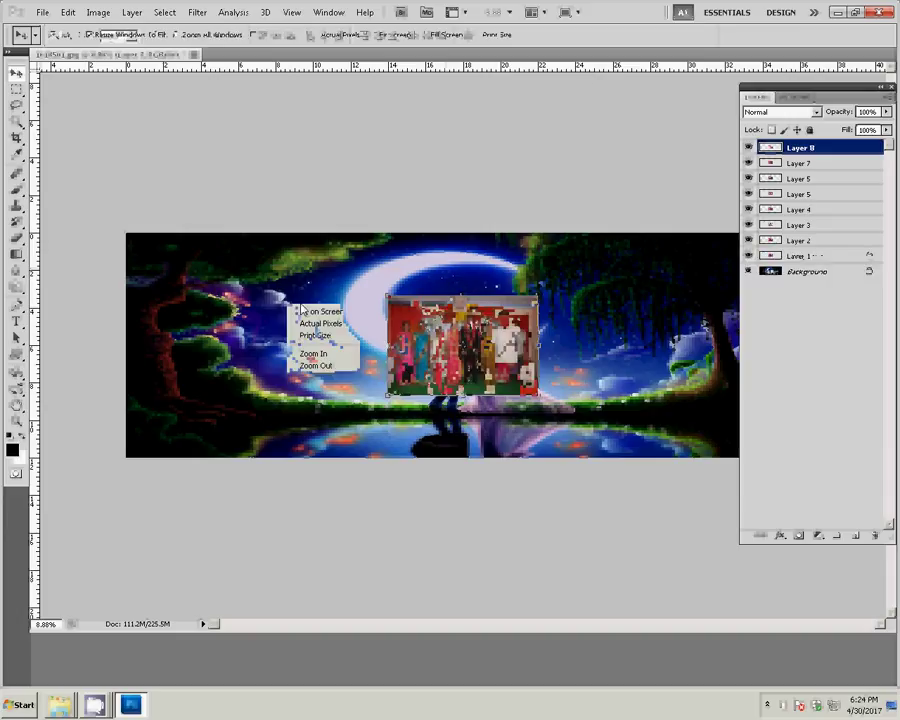
left_click(297, 301)
right_click(304, 309)
left_click(314, 311)
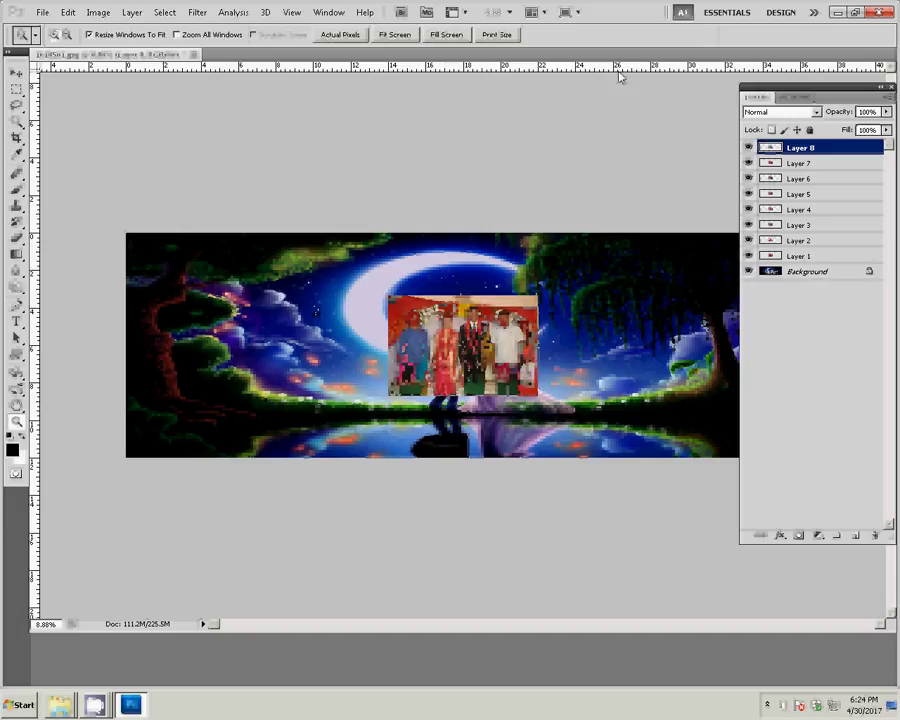
left_click_drag(620, 55, 537, 60)
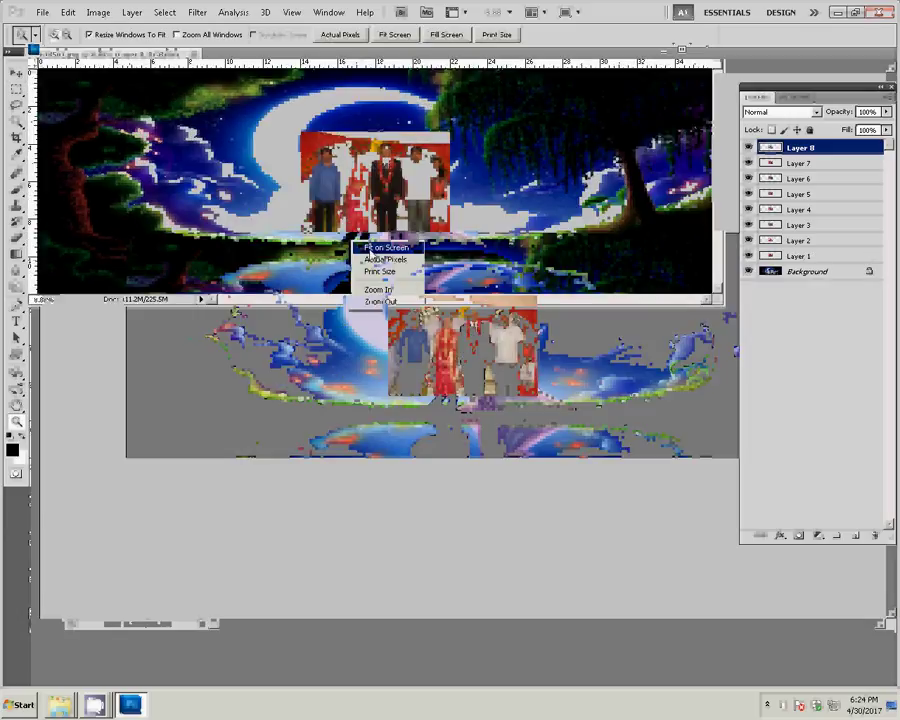
Move Layer 8 to top-left, Layer 7 to bottom-left, and Layer 6 off the centre
key("v")
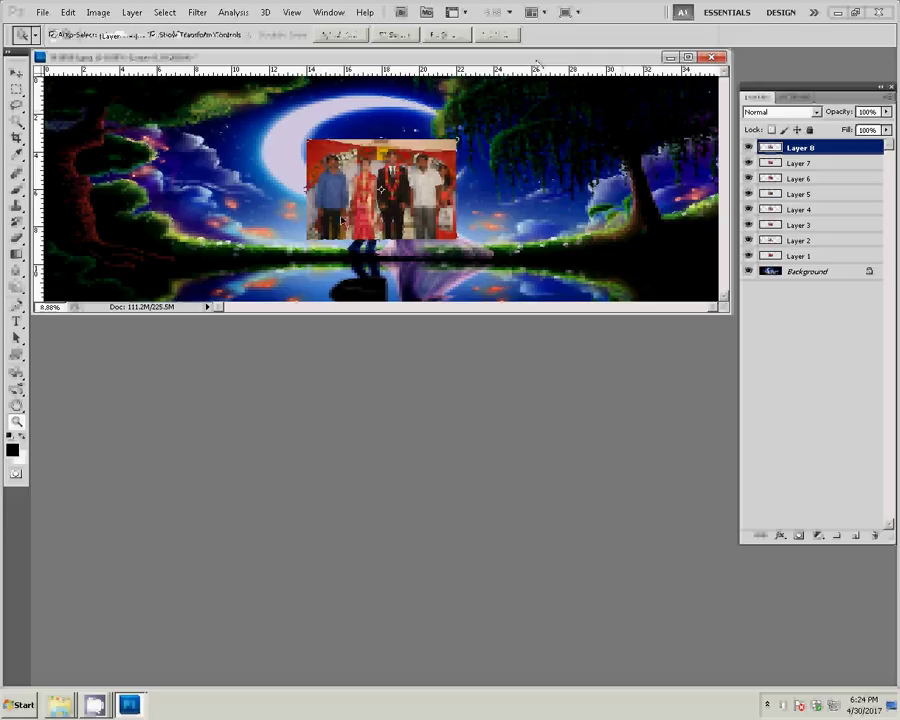
left_click_drag(372, 171, 118, 120)
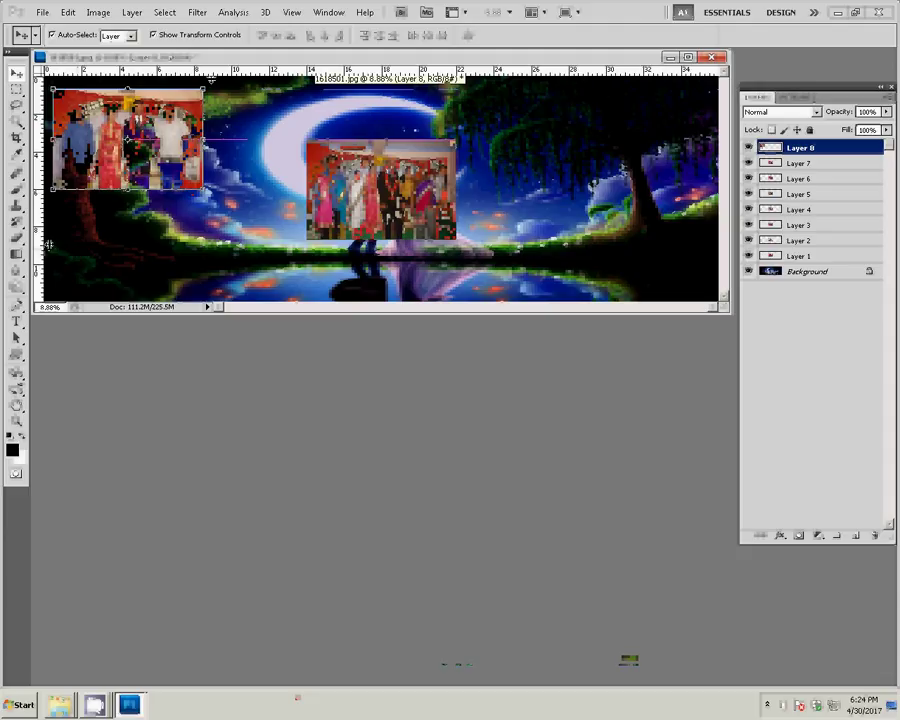
mouse_move(51, 244)
left_mouse_down()
mouse_move(163, 263)
mouse_move(128, 256)
left_mouse_up()
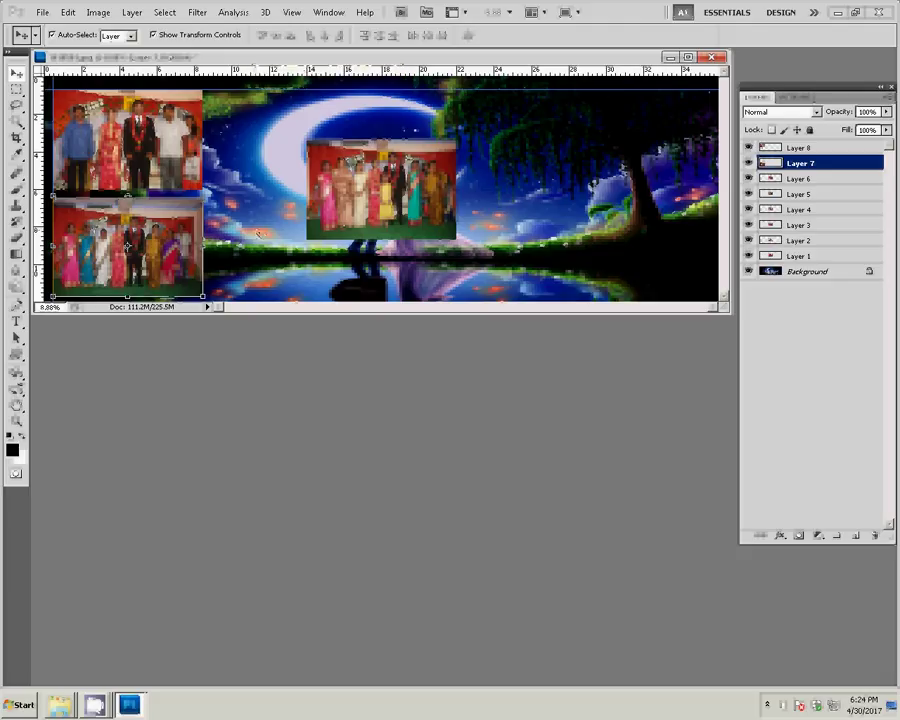
left_click(180, 165)
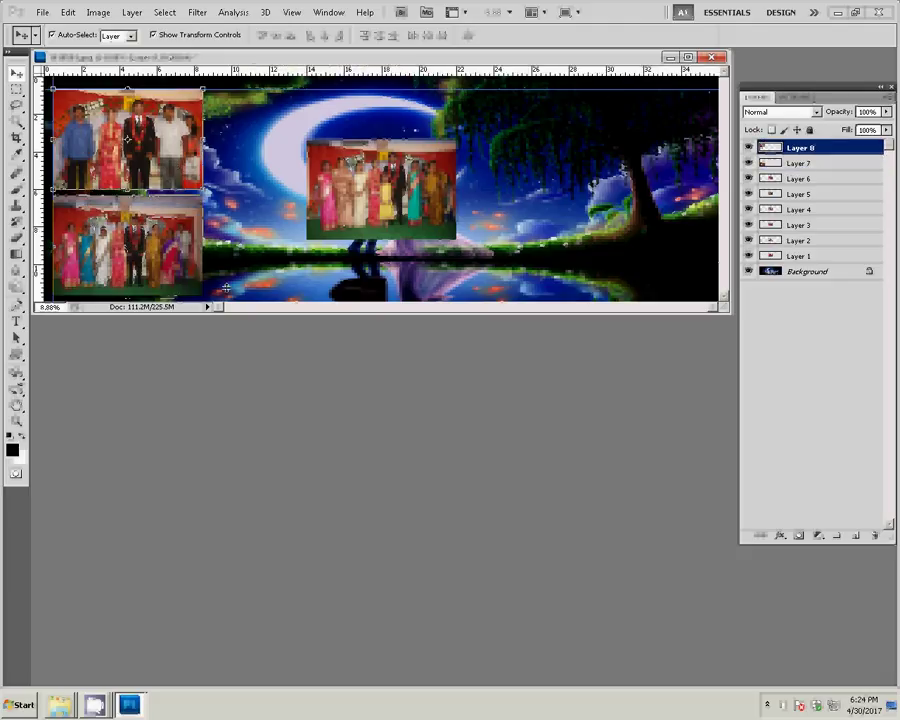
left_click(174, 254)
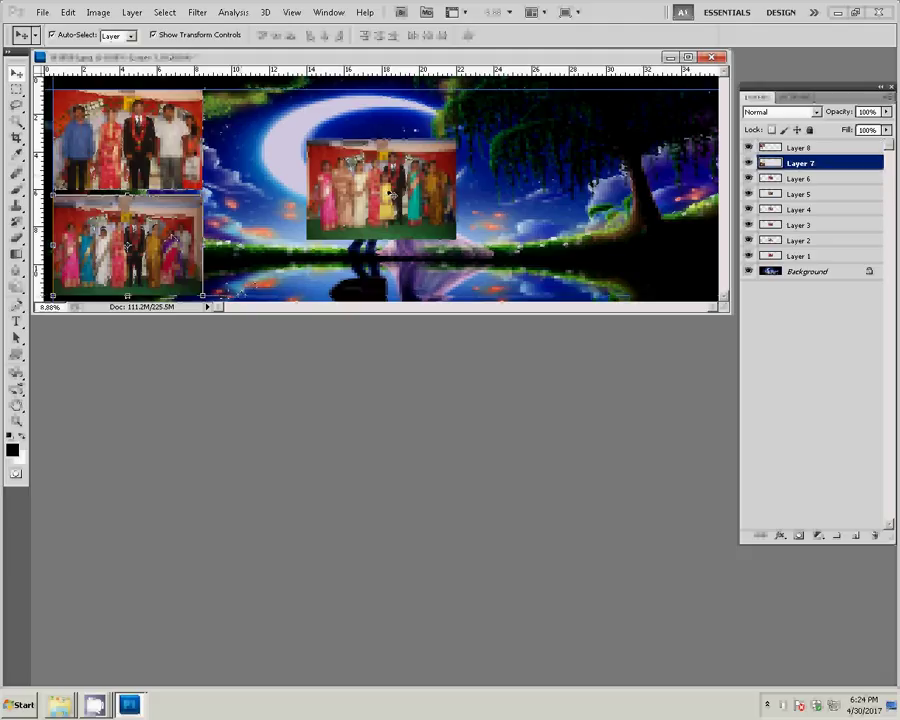
key("alt+bracketleft")
left_click_drag(390, 190, 288, 140)
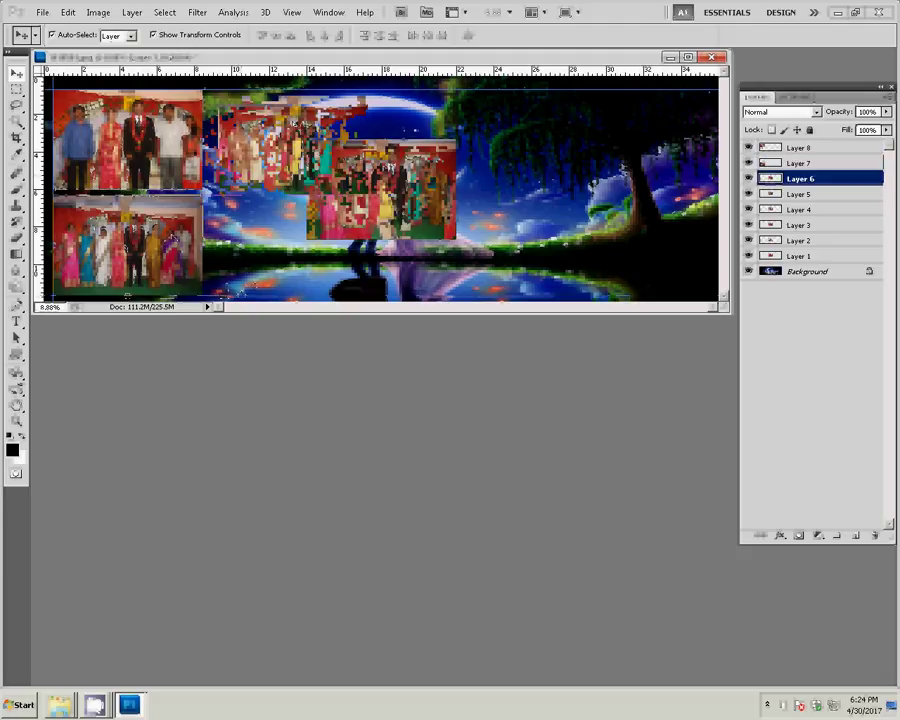
Drag the remaining photos into the bottom-second, top-right, bottom-right and third-column slots
left_click(409, 175)
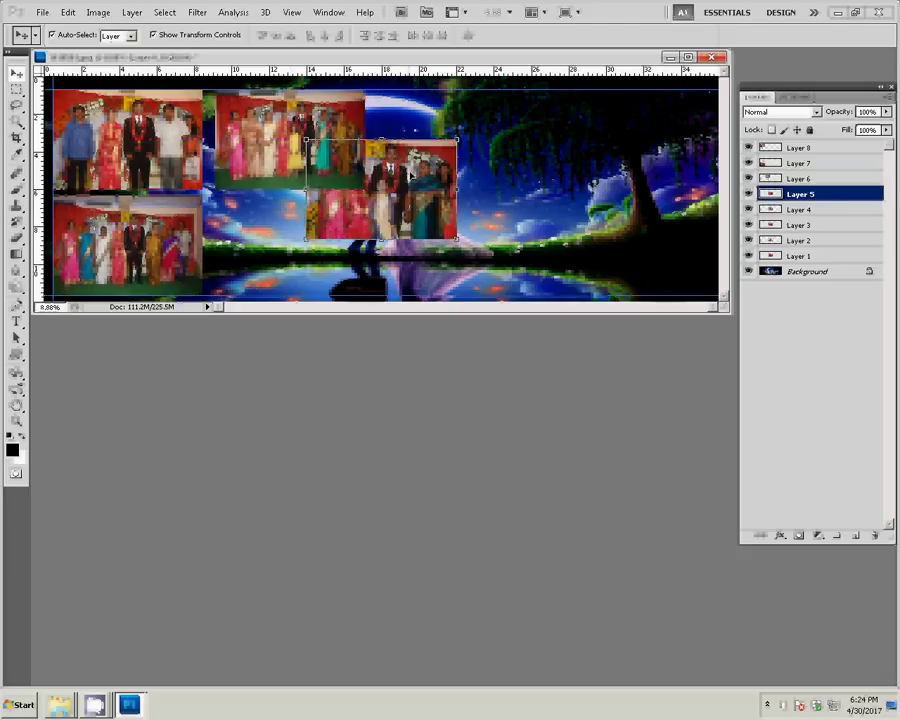
mouse_move(409, 175)
left_mouse_down()
mouse_move(318, 226)
mouse_move(326, 232)
left_mouse_up()
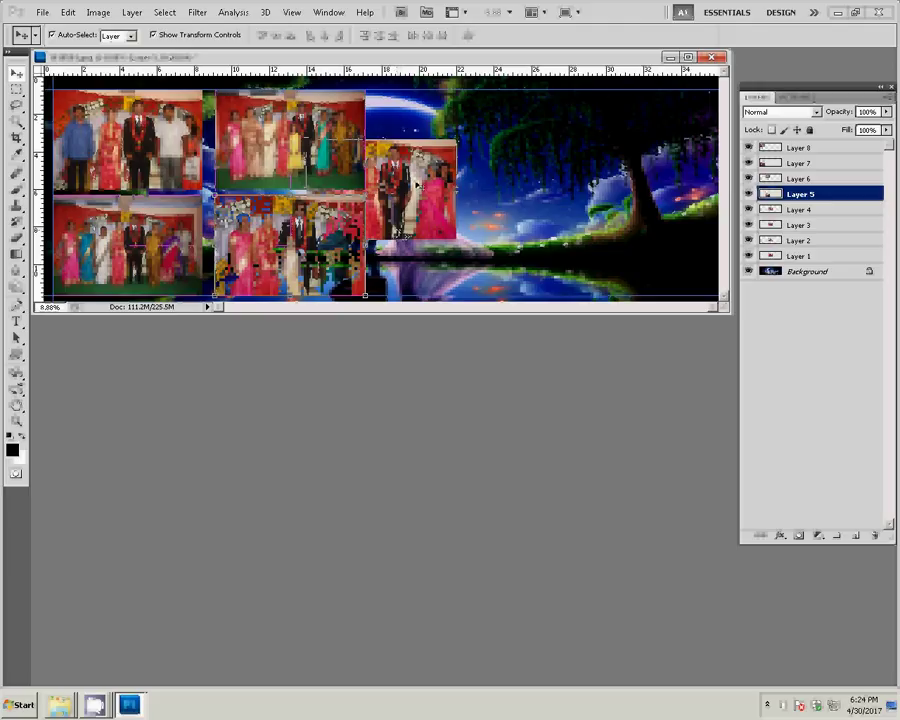
mouse_move(483, 220)
left_mouse_down()
mouse_move(590, 150)
mouse_move(657, 120)
left_mouse_up()
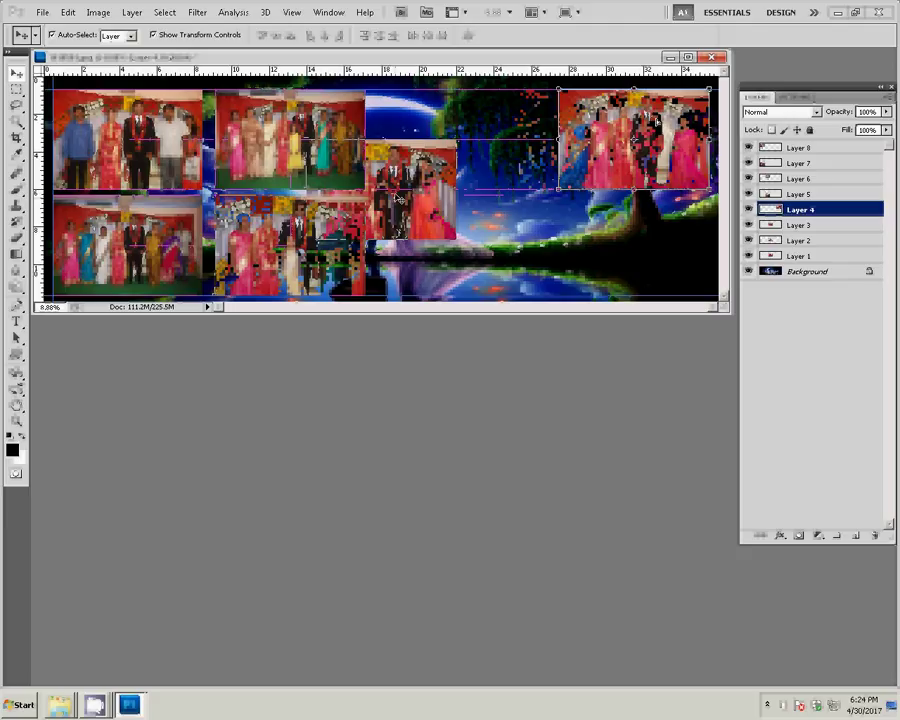
left_click_drag(397, 198, 650, 240)
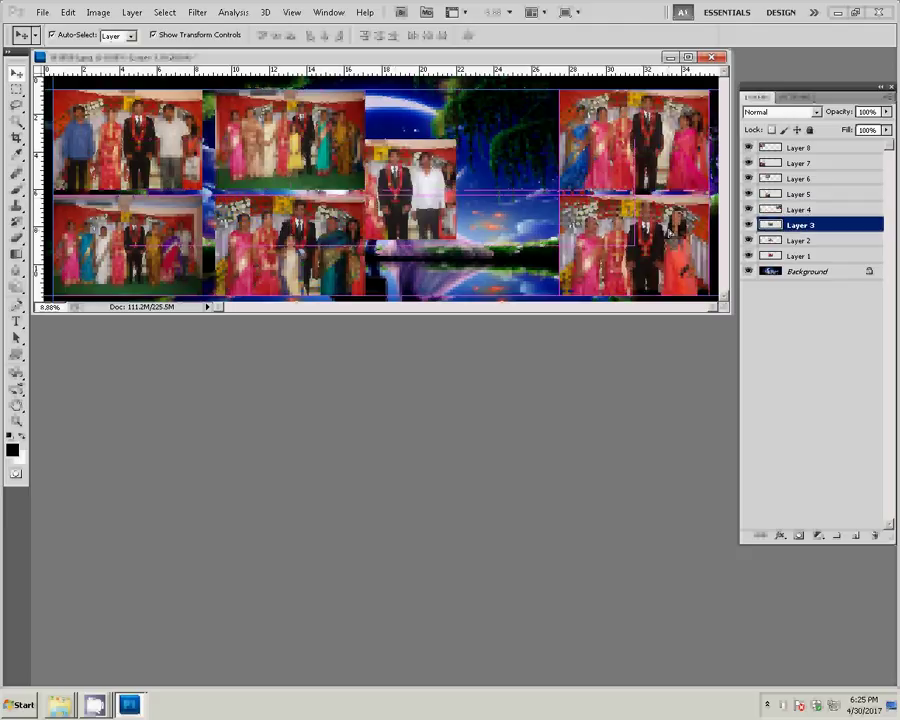
left_click_drag(430, 240, 513, 141)
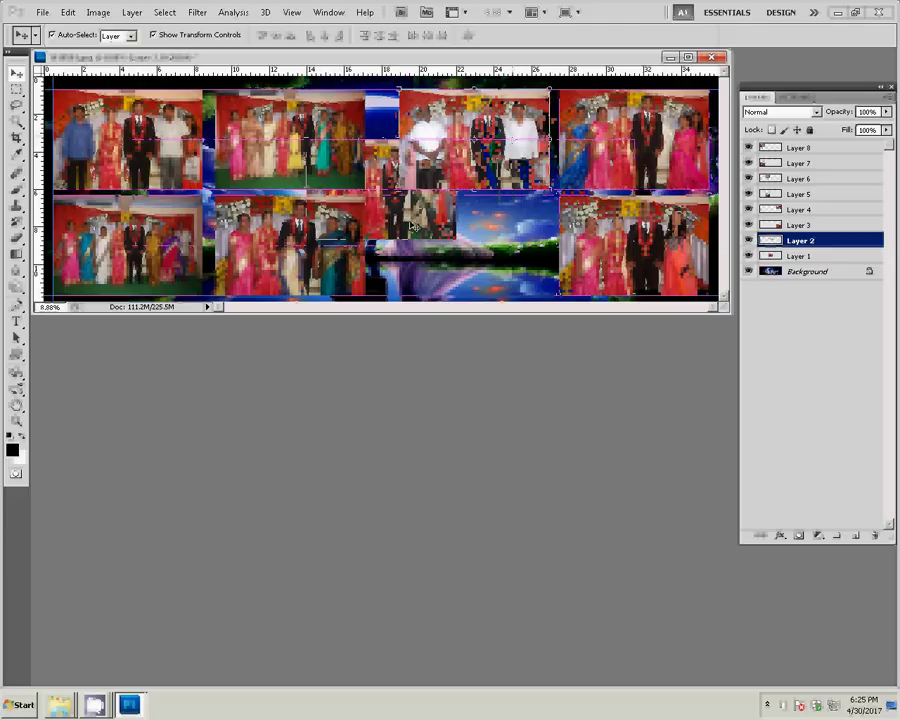
left_click_drag(413, 226, 508, 270)
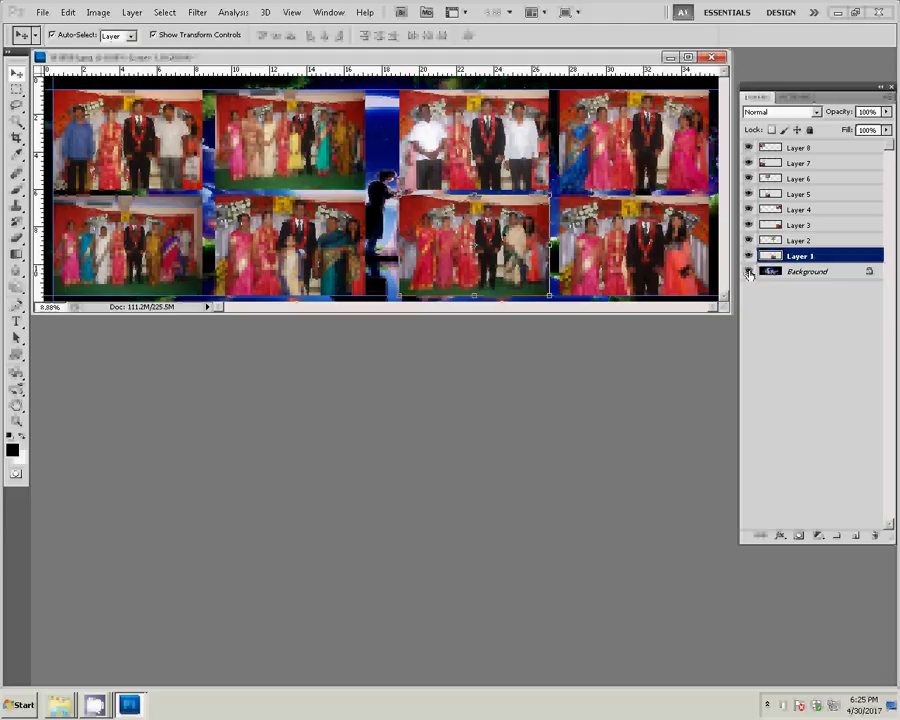
Hide the Background layer and merge the visible photo layers into one
left_click(749, 273)
left_click(598, 262)
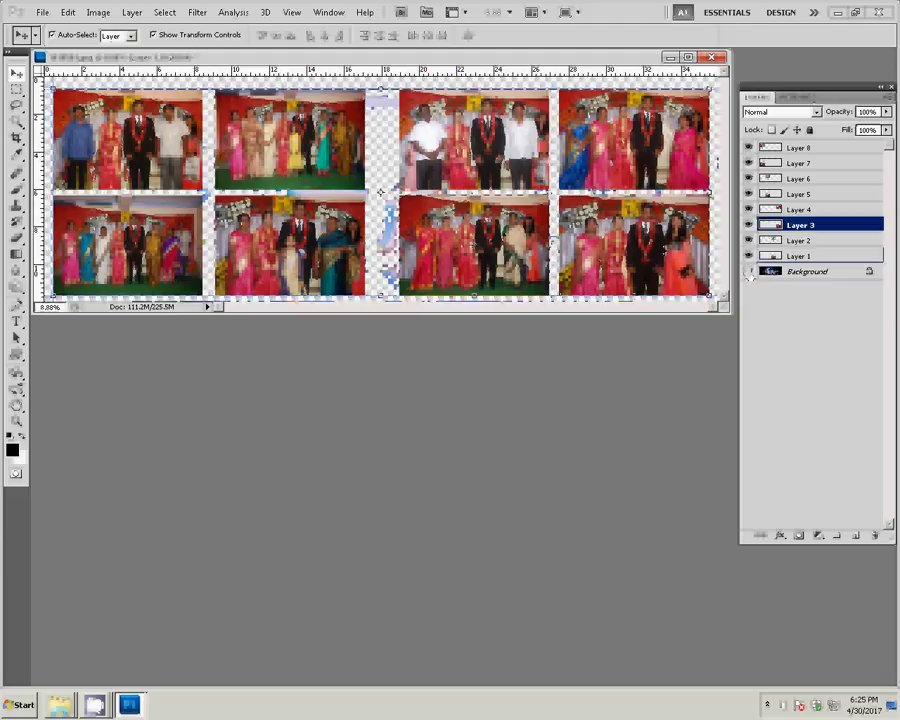
key("ctrl+shift+e")
Add a cyan Stroke effect of size 22 to the merged photo layer
left_click(782, 538)
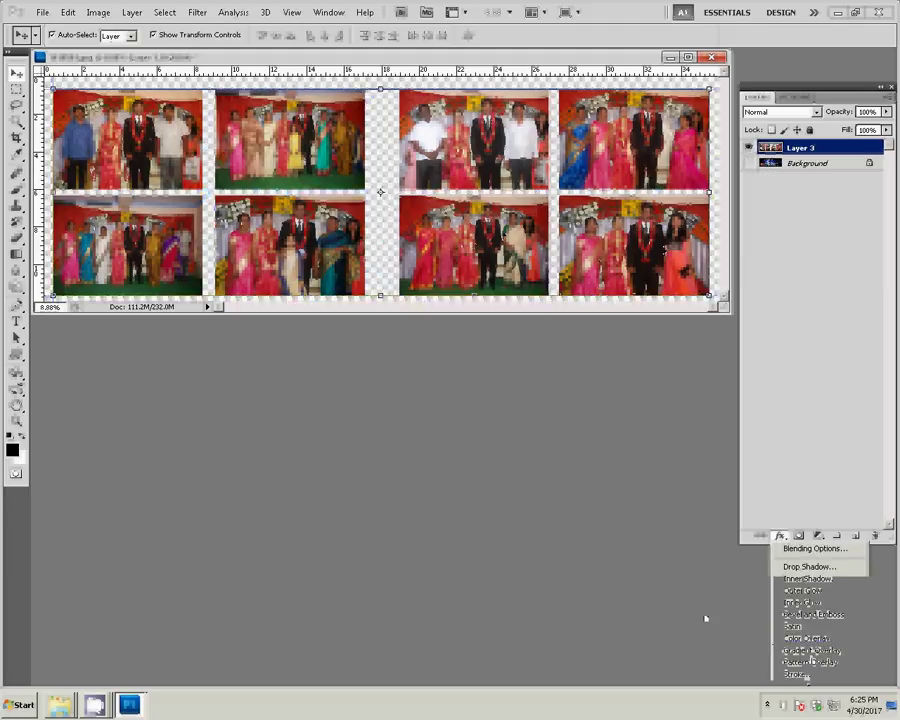
left_click(796, 674)
left_click(448, 331)
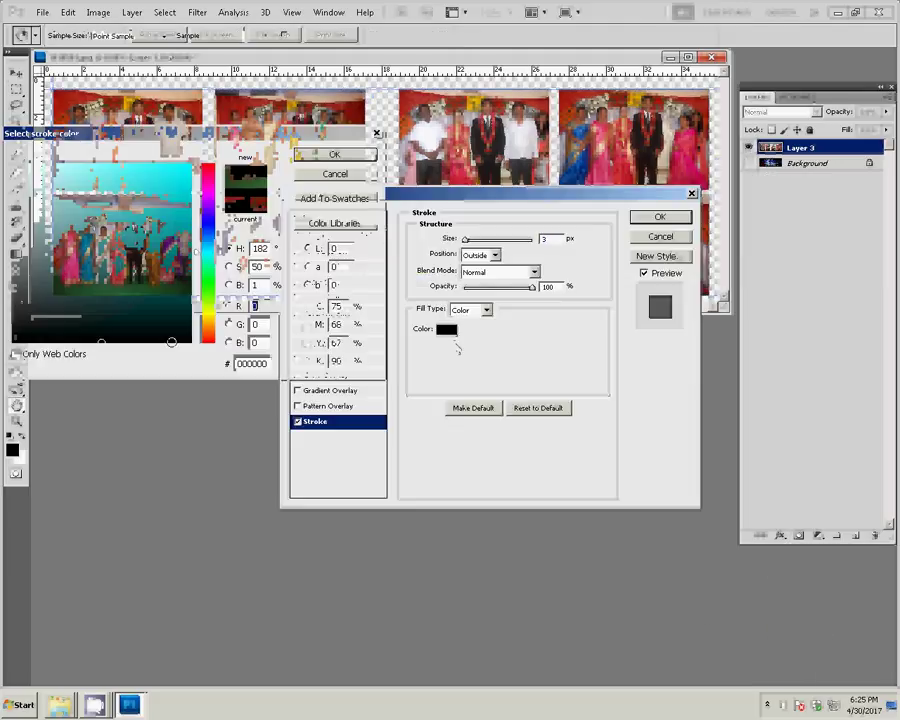
left_click(186, 163)
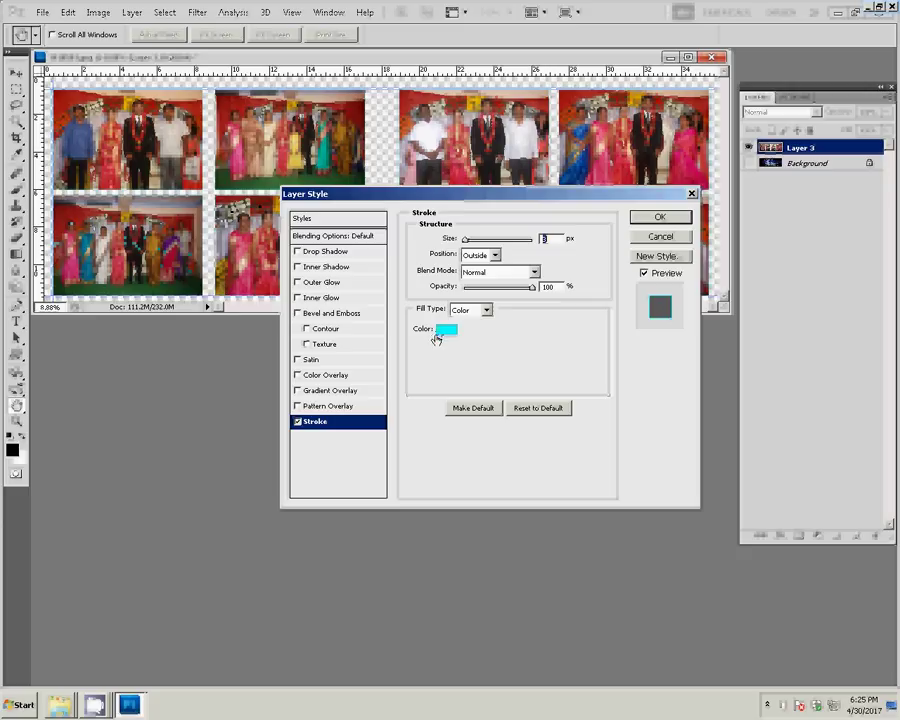
type("22")
left_click_drag(468, 241, 477, 241)
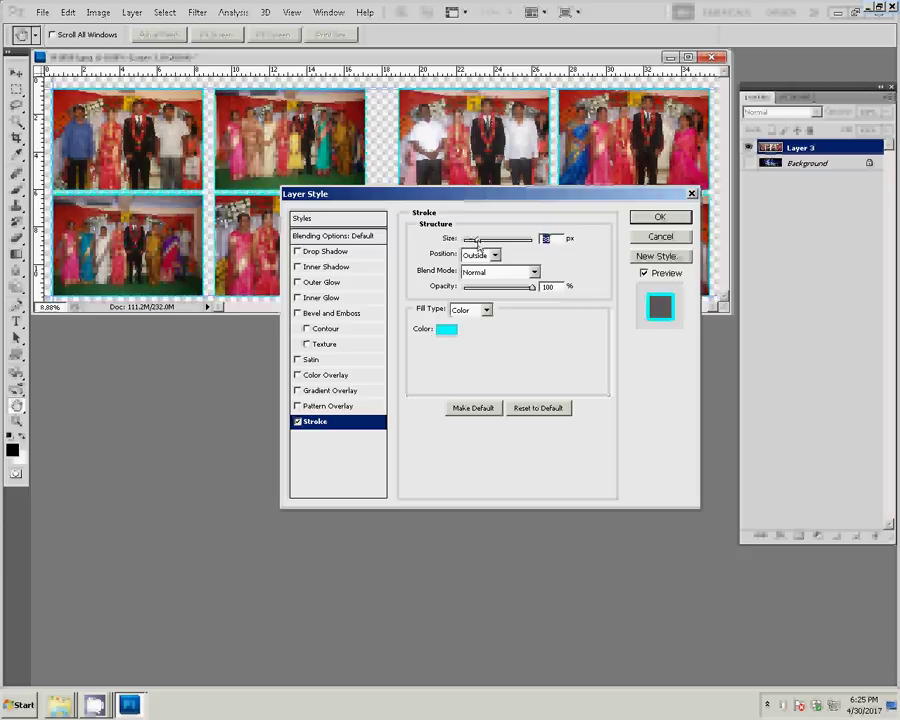
left_click(660, 217)
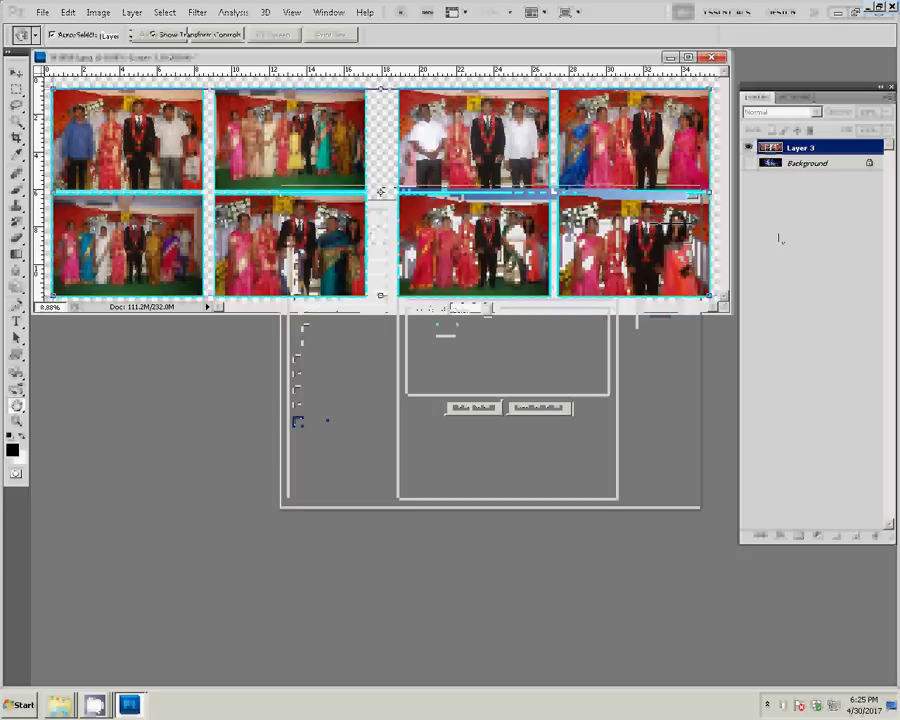
Show the moonlit Background layer again
left_click(748, 190)
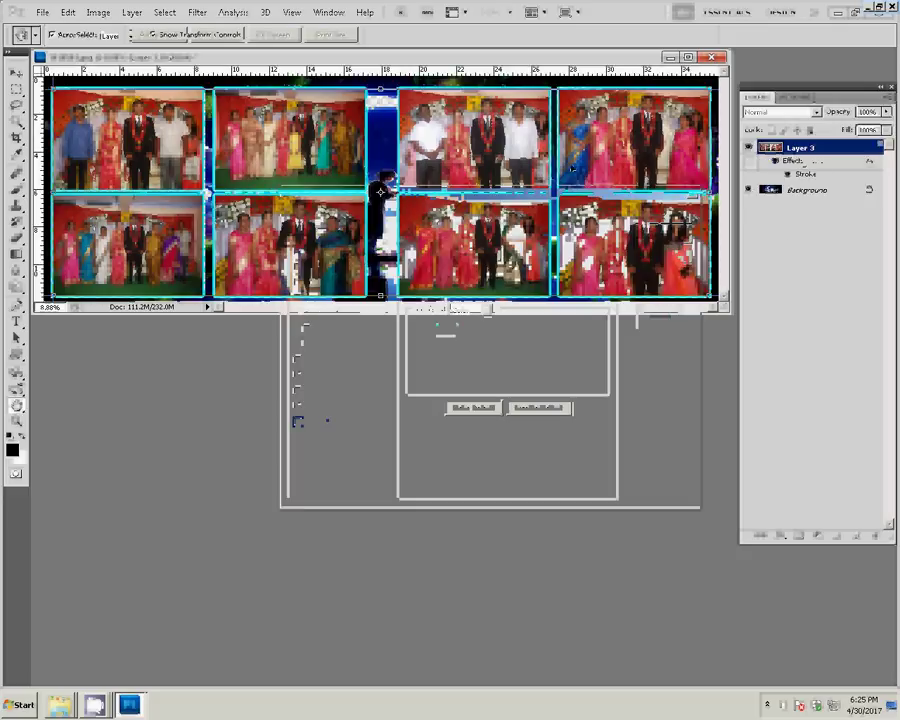
left_click(781, 536)
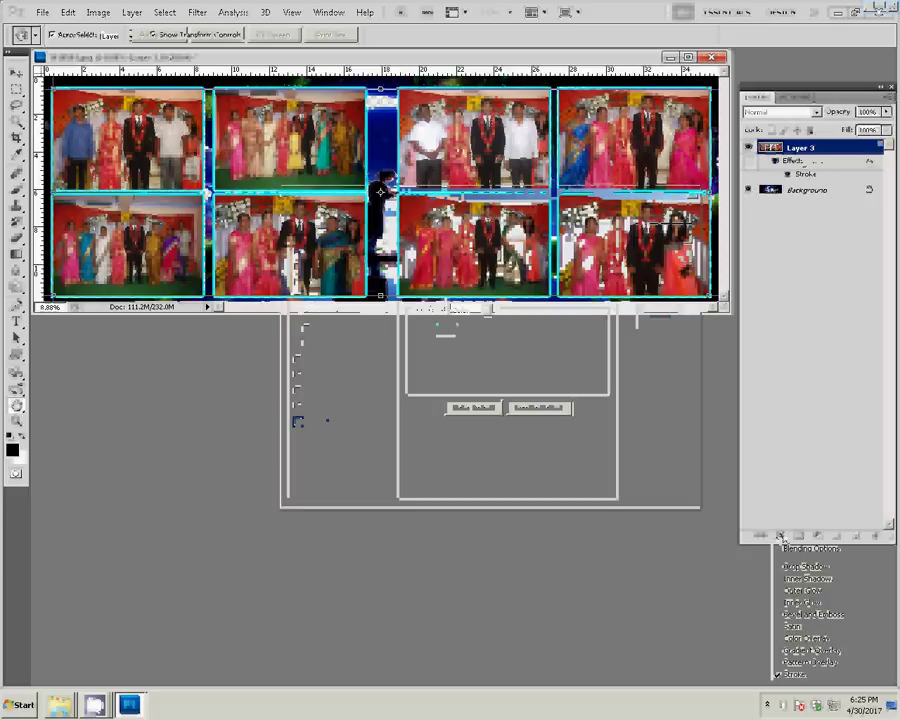
left_click(780, 537)
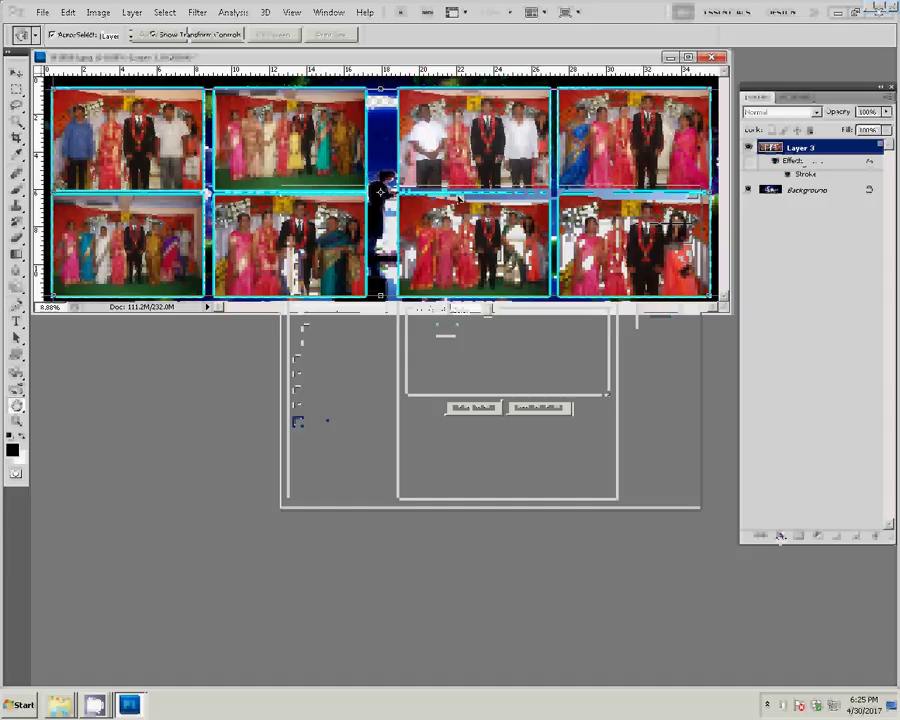
Start Save As and browse to the destination folder on the local disk
key("ctrl+shift+s")
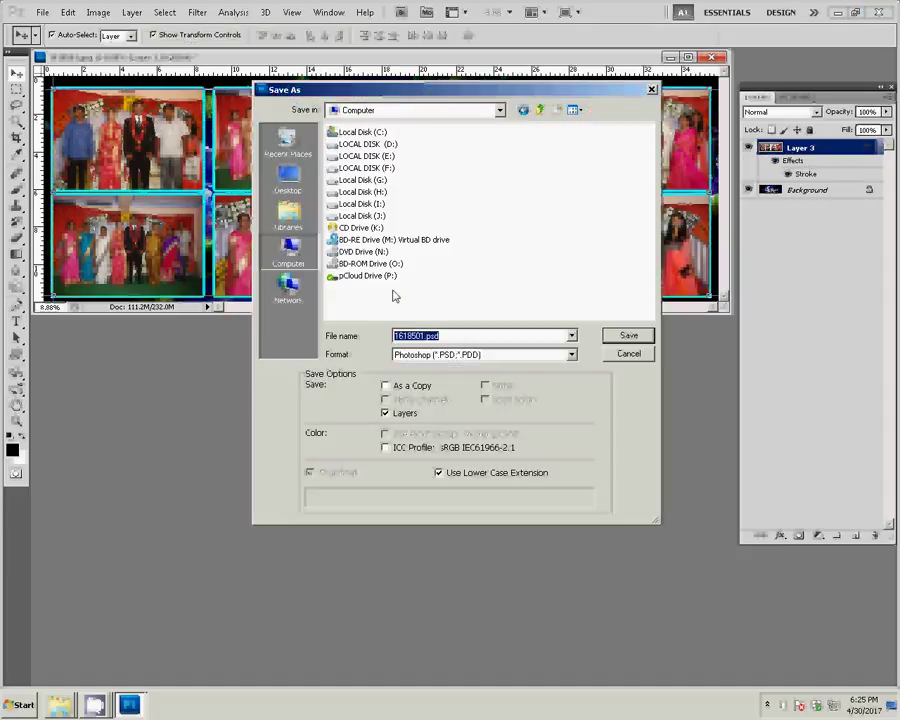
left_click(362, 215)
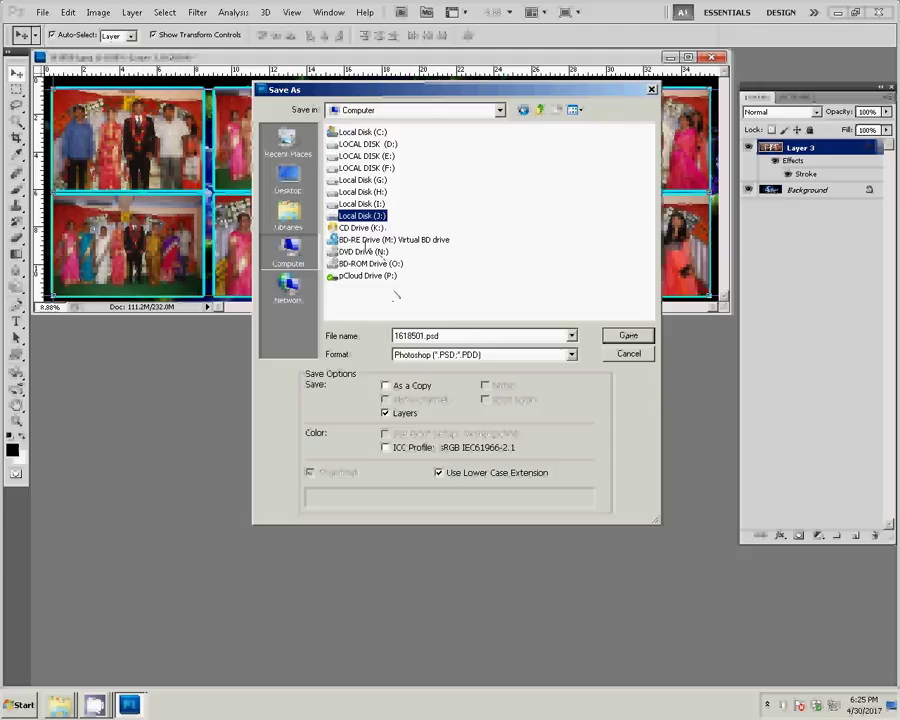
left_click(362, 203)
left_click(628, 336)
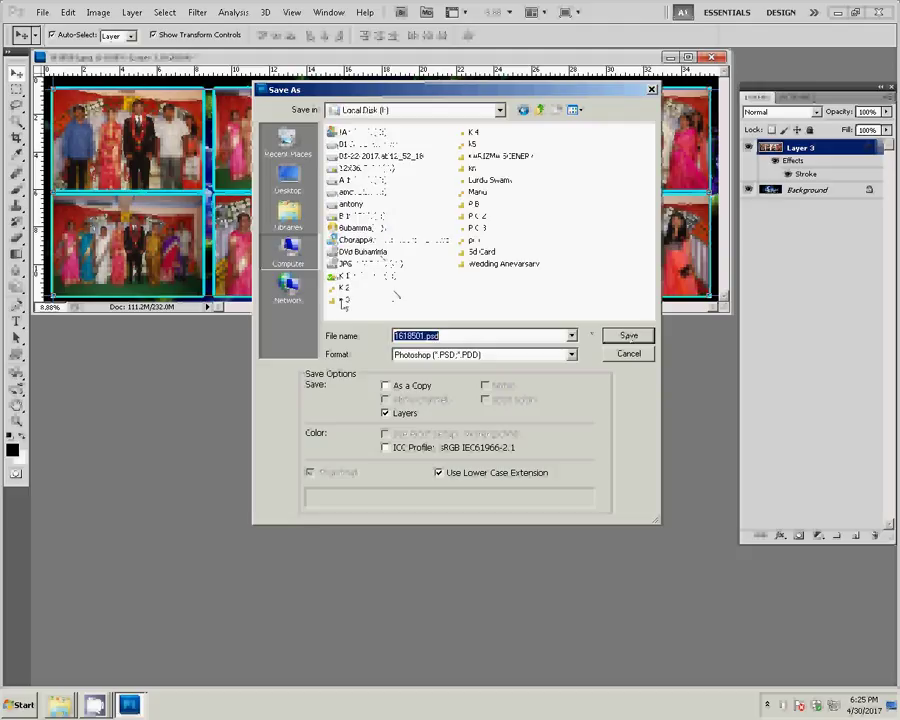
left_click(472, 144)
key("Return")
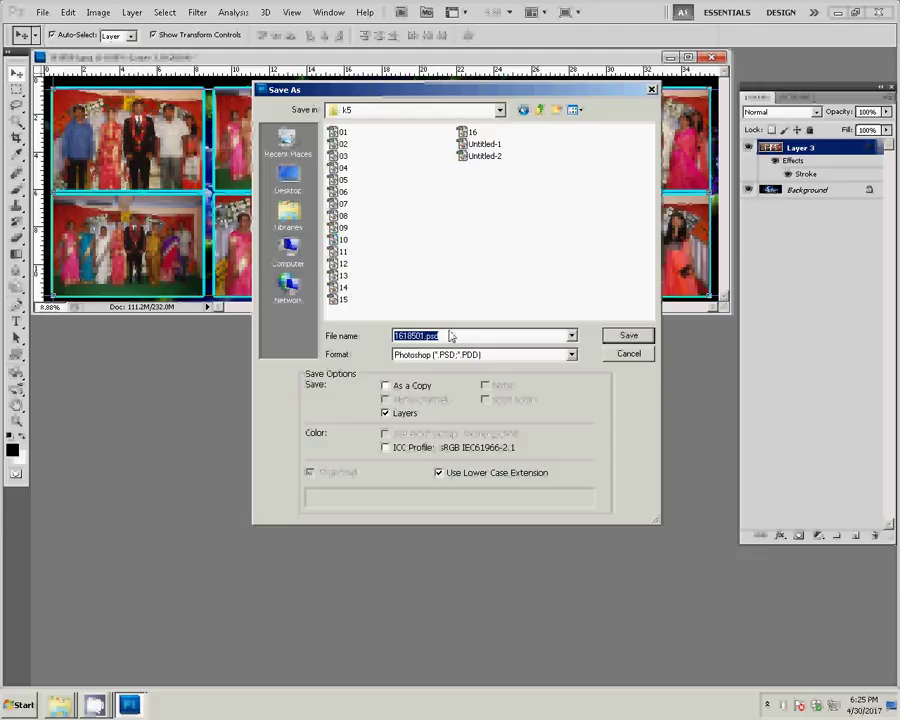
Save the collage as a layered PSD named '17', accepting the compatibility option
type("17")
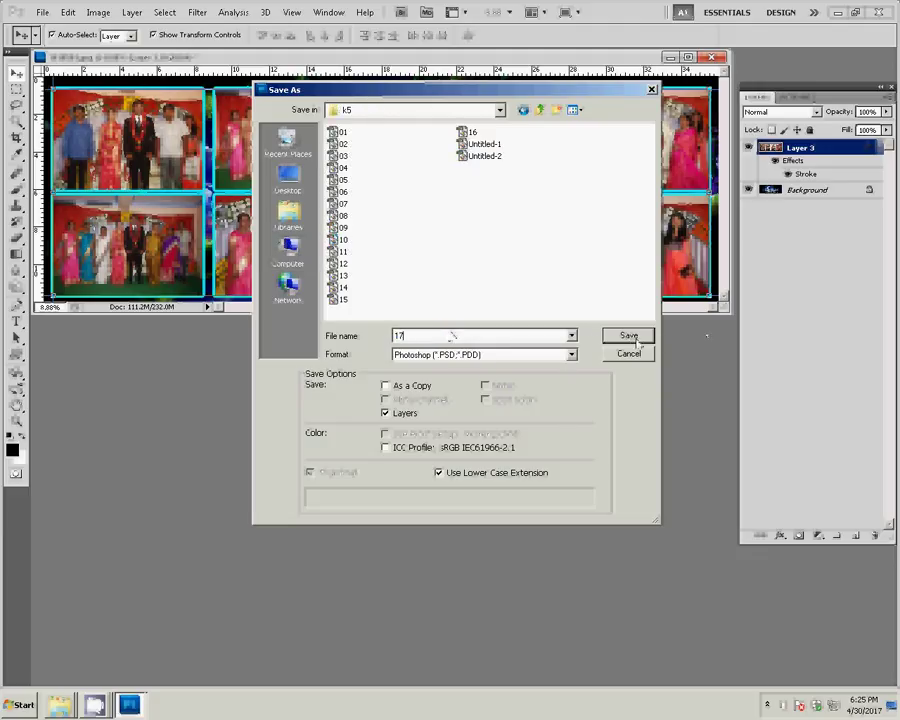
key("Return")
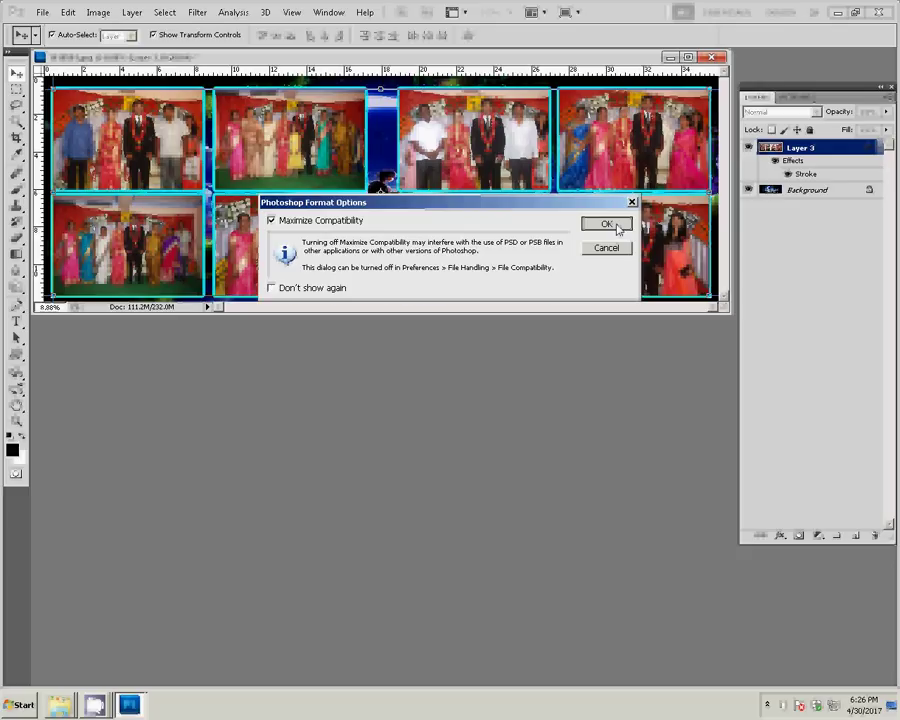
left_click(618, 227)
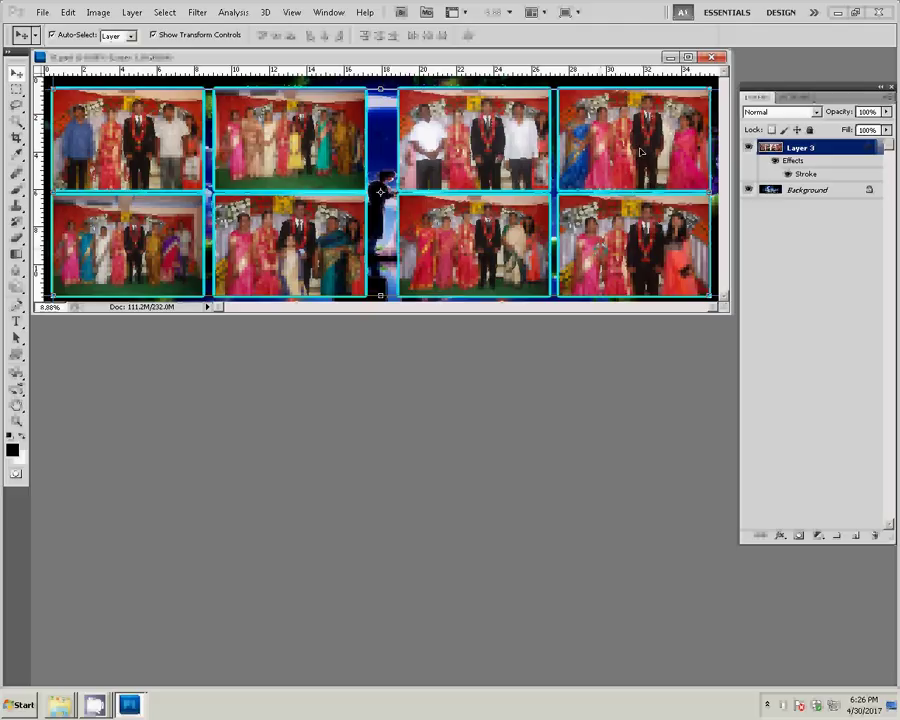
left_click(769, 707)
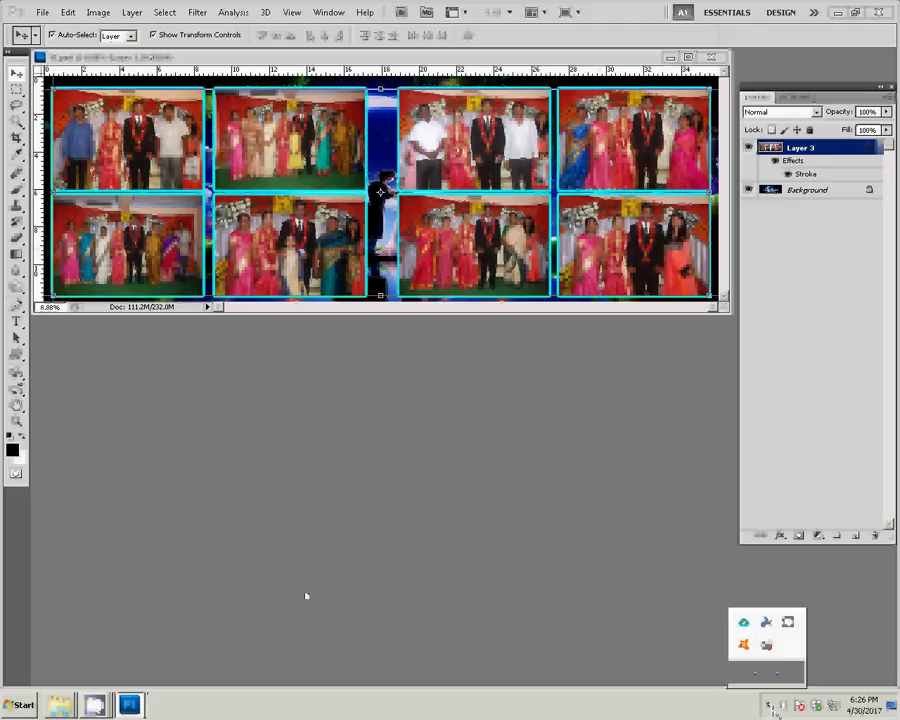
left_click(766, 645)
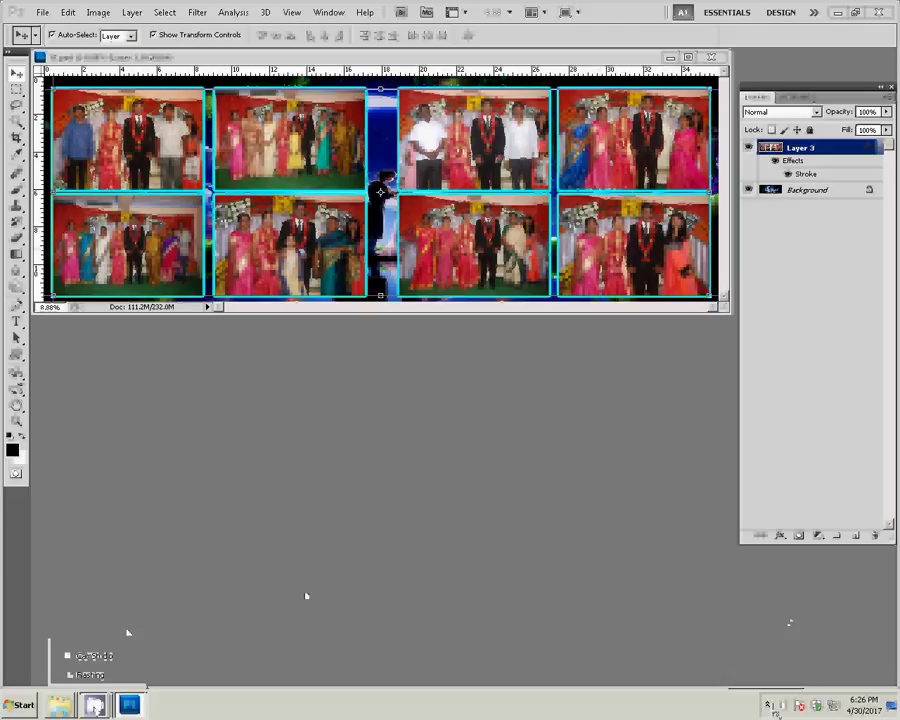